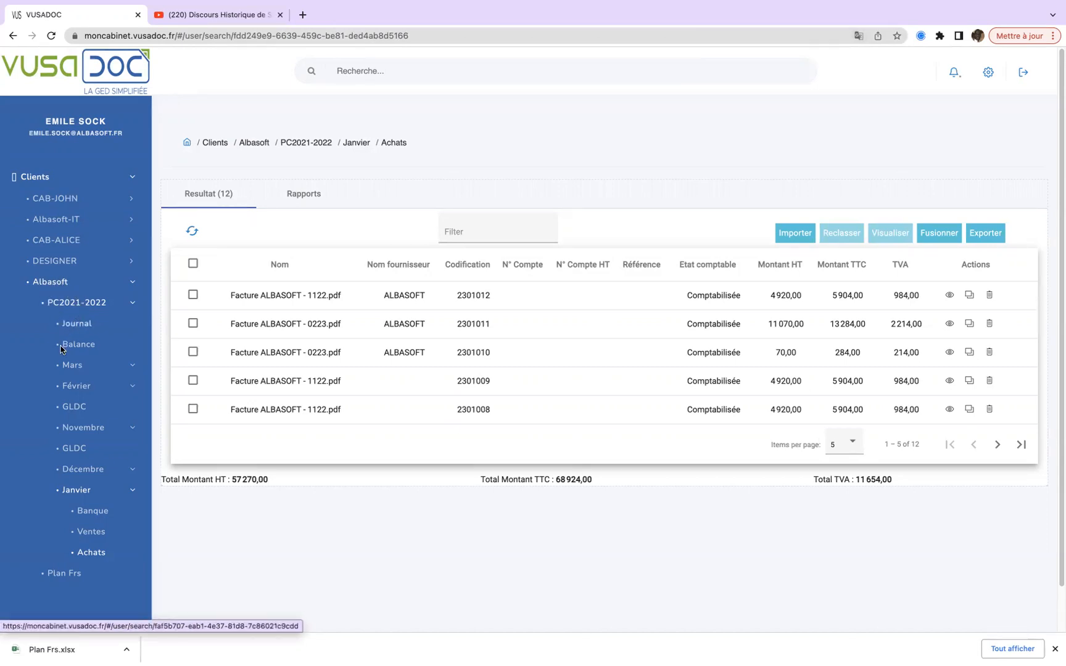
Review Albasoft's supplier plan (Plan Frs) and the "Comptes principaux" list in the settings.
left_click(67, 577)
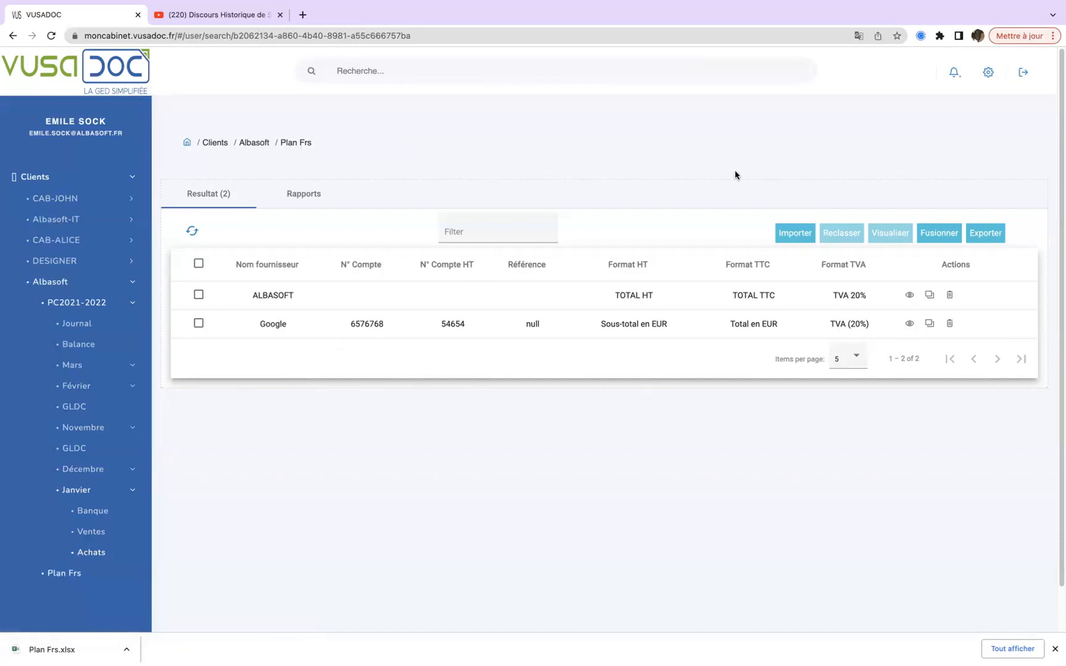
left_click(987, 74)
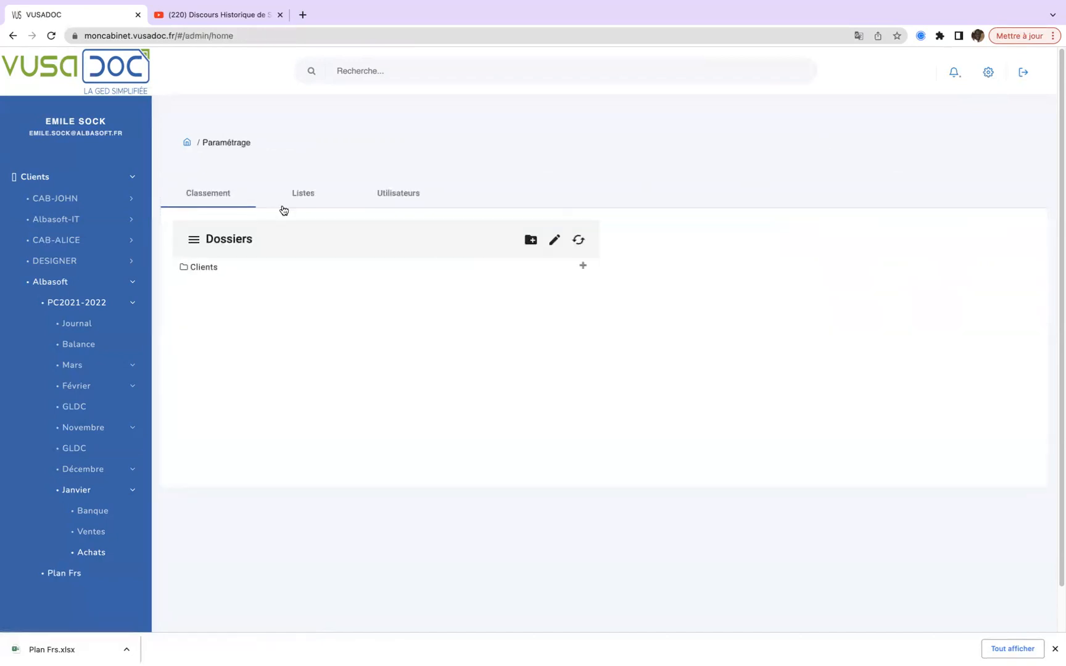
left_click(302, 201)
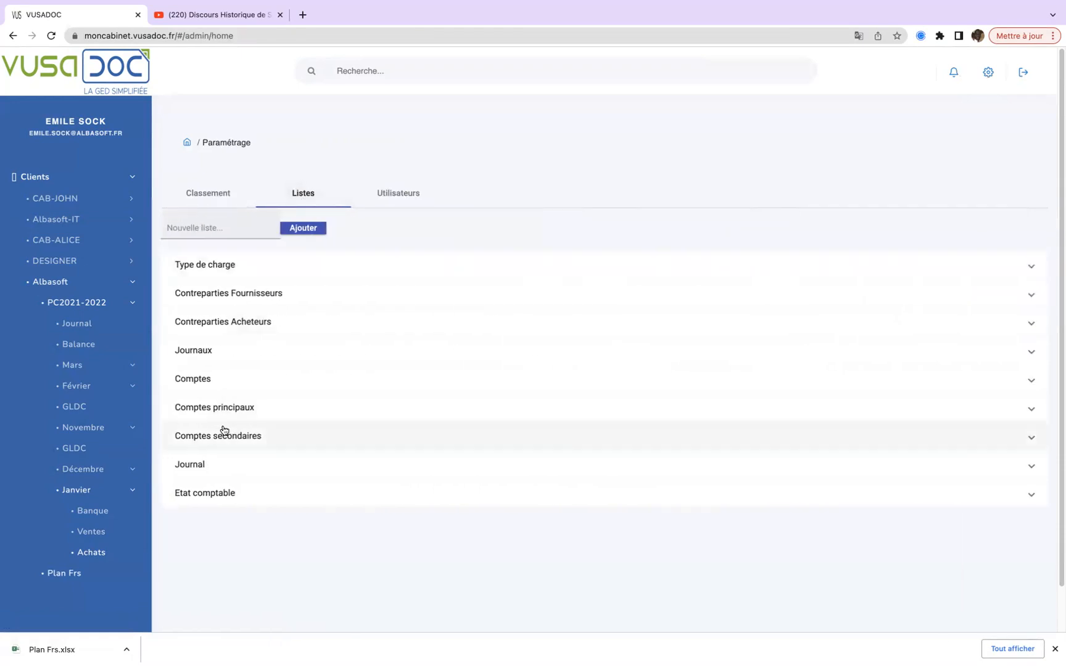
left_click(233, 411)
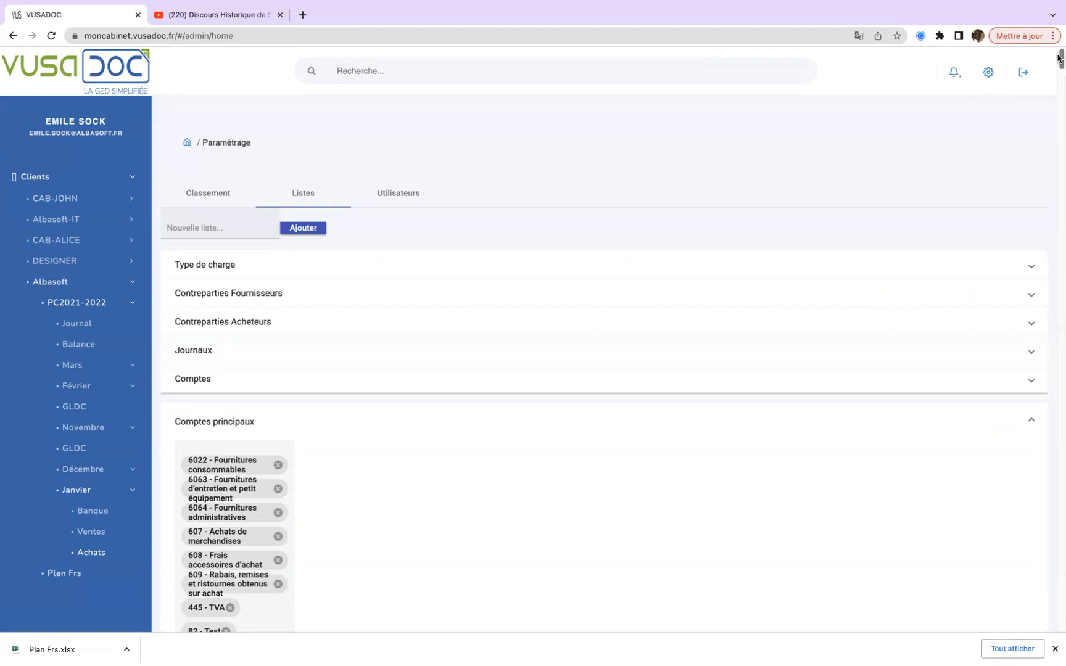
left_click_drag(1059, 57, 1019, 31)
Import the invoice "Facture ALBASOFT - 1122.pdf" into the Janvier Achats folder of Albasoft's PC2021-2022.
left_click(94, 557)
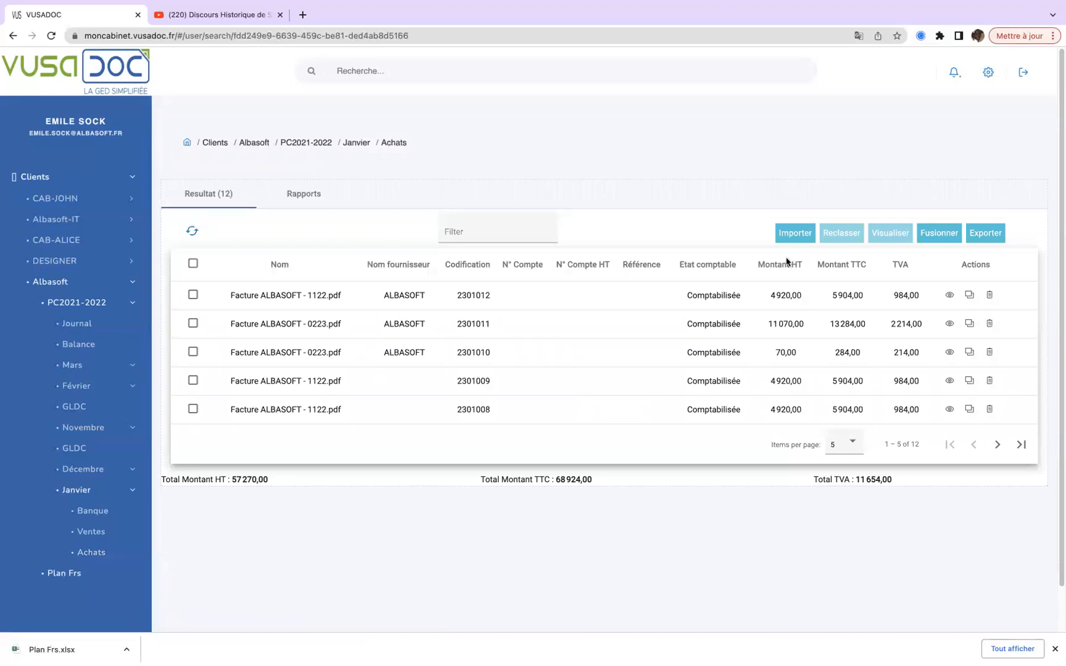
left_click(789, 239)
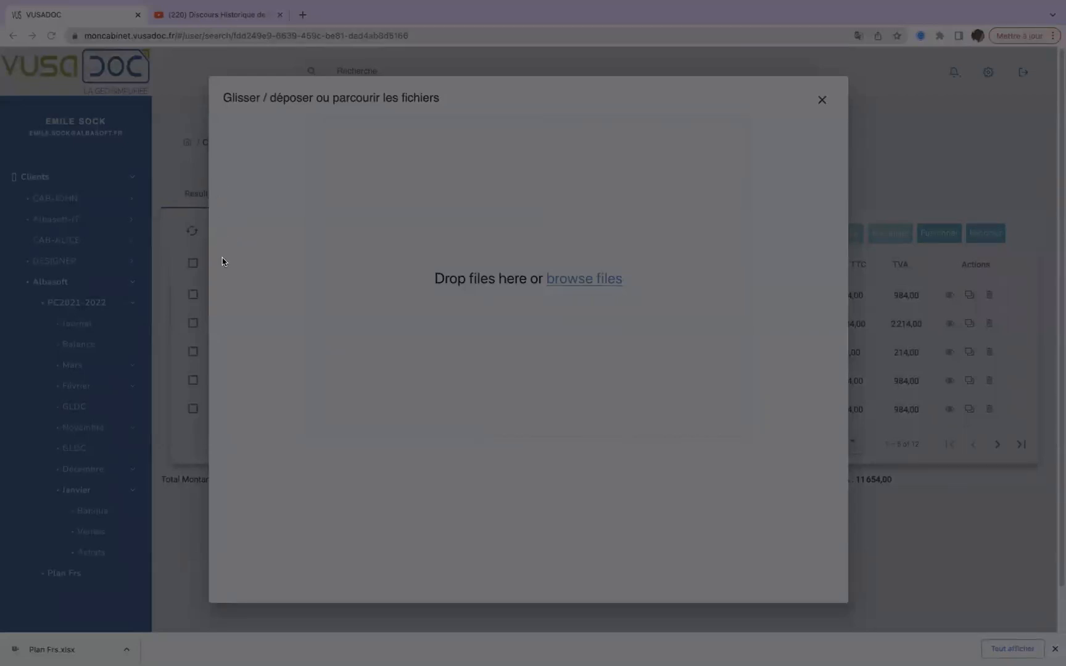
left_click(216, 299)
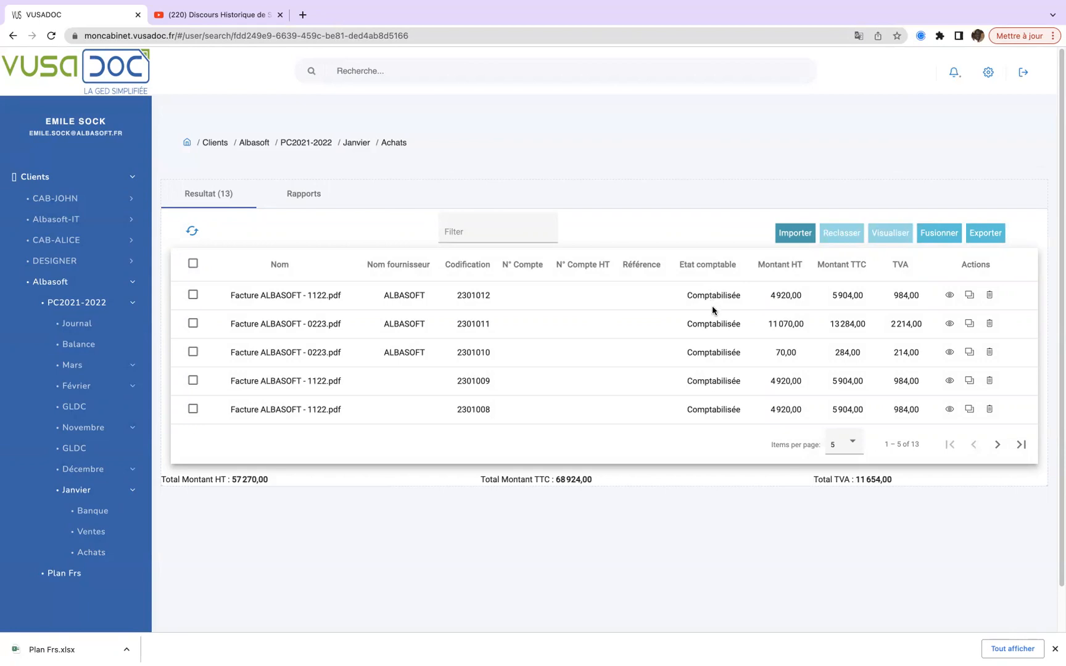
Refresh the purchases list, look for the imported invoice on the last page, and return to the first page.
left_click(193, 233)
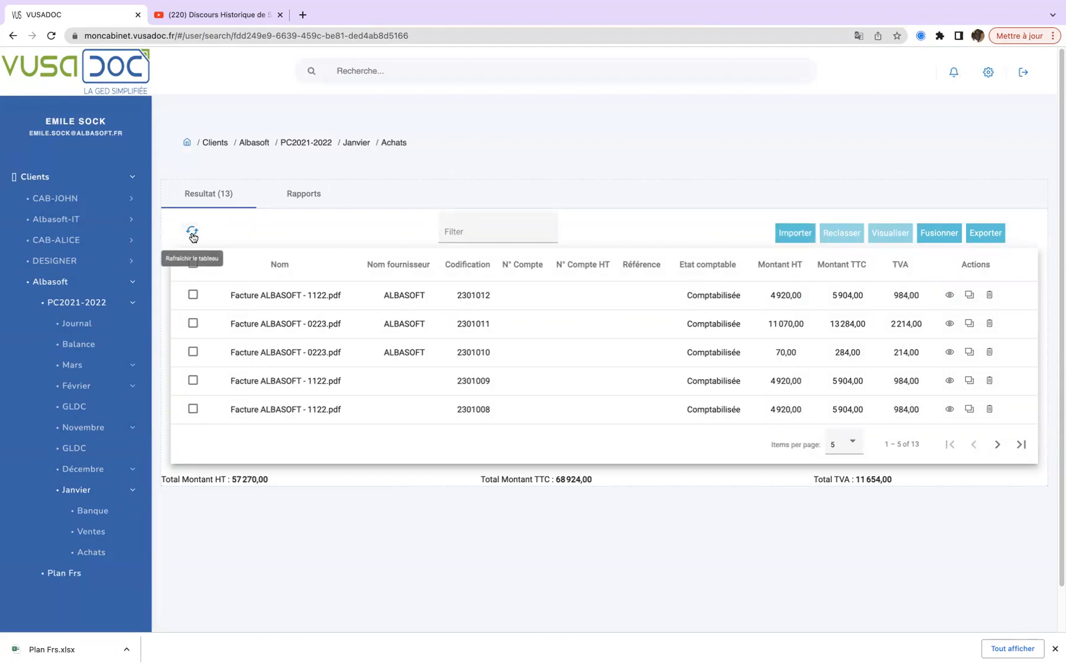
left_click(192, 234)
left_click(192, 233)
left_click(51, 37)
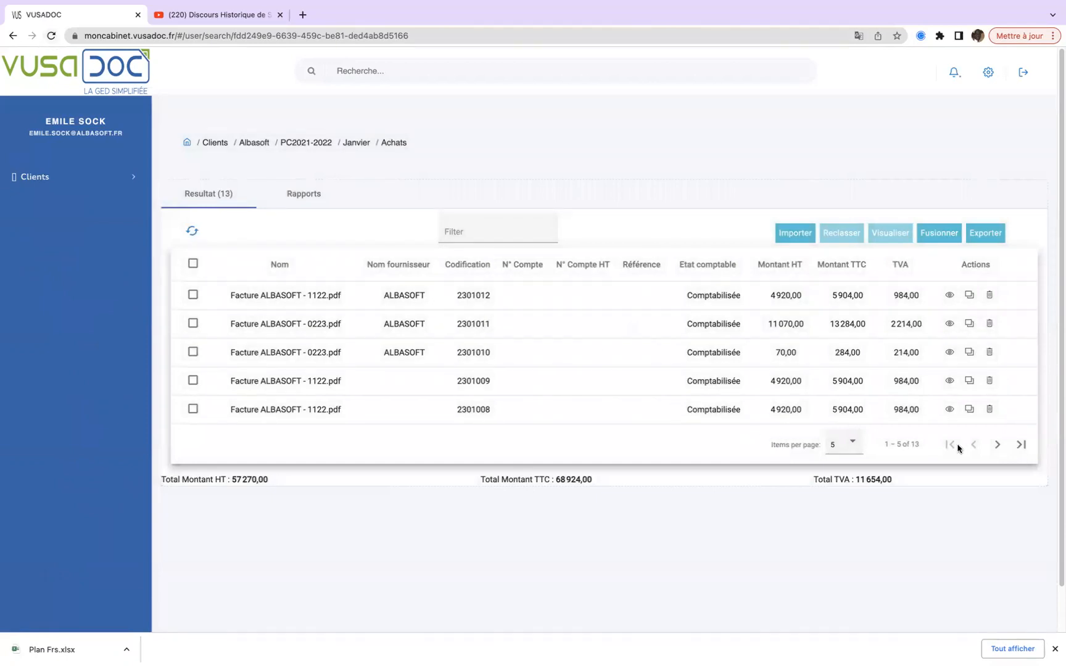
left_click(1018, 447)
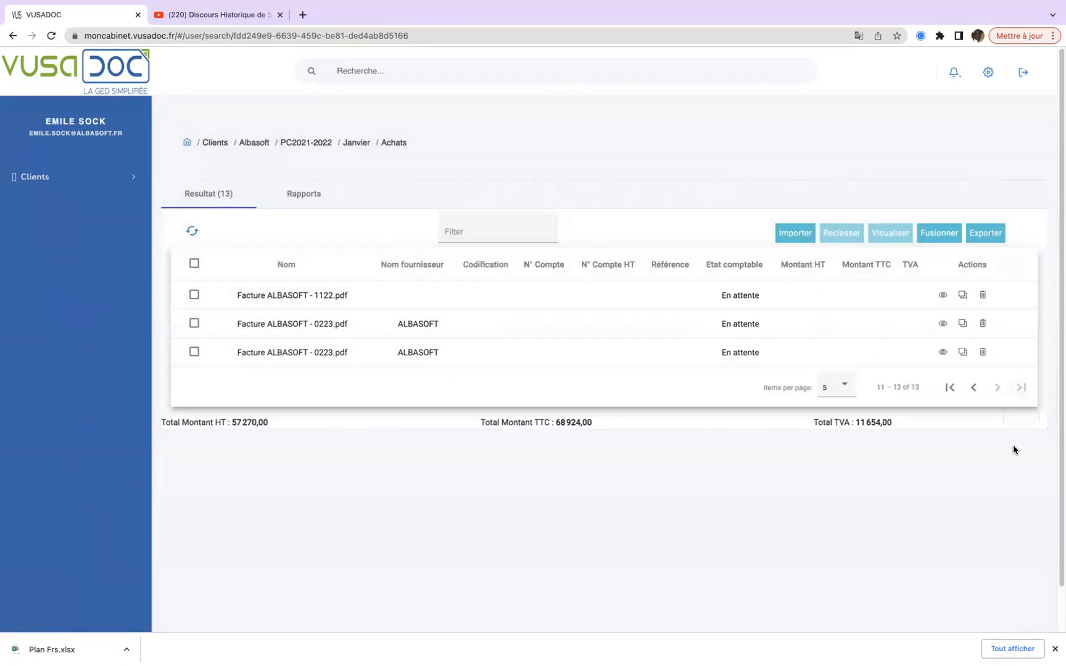
left_click(950, 387)
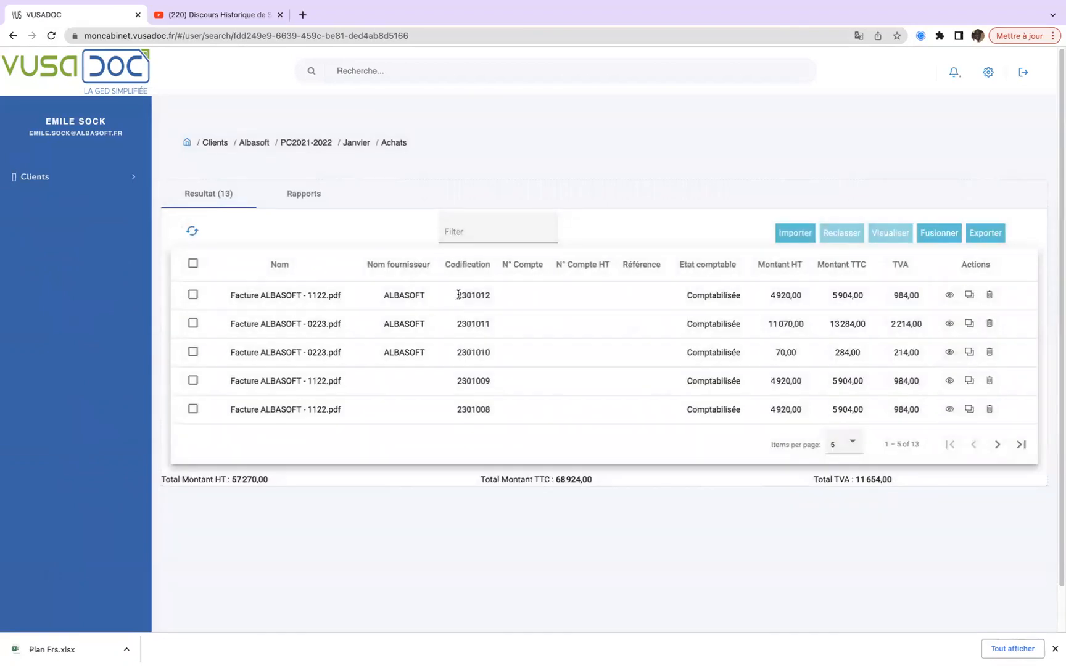
Refresh the purchases table and check the codification and accounting state of the newest invoice.
left_click_drag(458, 295, 492, 299)
left_click(492, 299)
left_click_drag(472, 295, 494, 297)
left_click(193, 232)
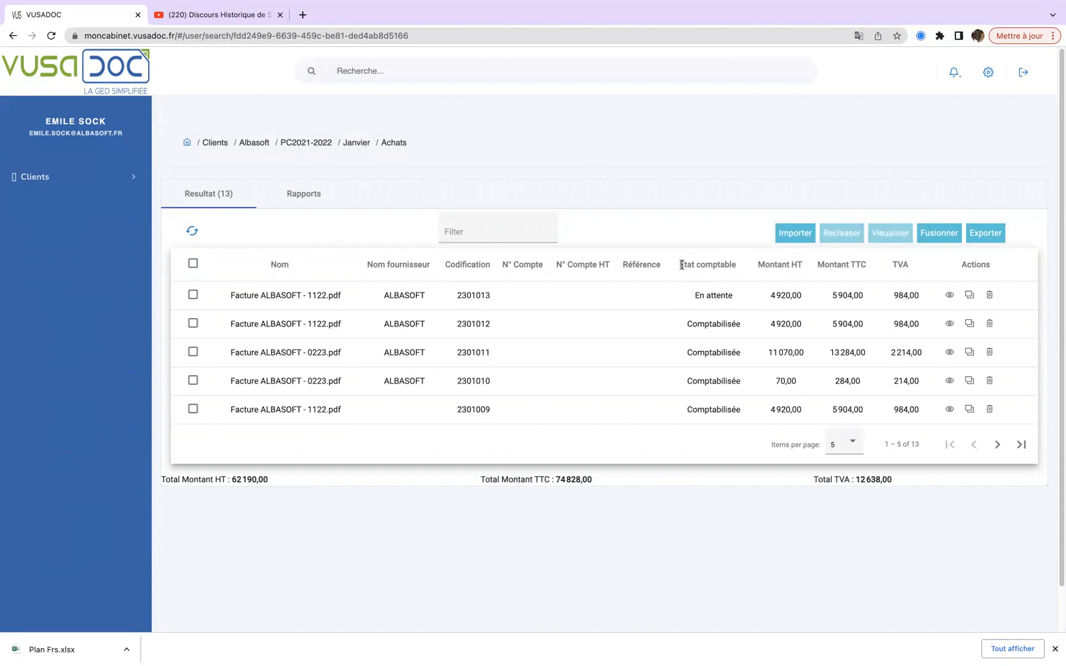
left_click_drag(682, 265, 733, 298)
left_click(737, 299)
Filter the purchases by "En attente" to review the pending invoices, and reload the full list.
left_click(521, 233)
type("En a")
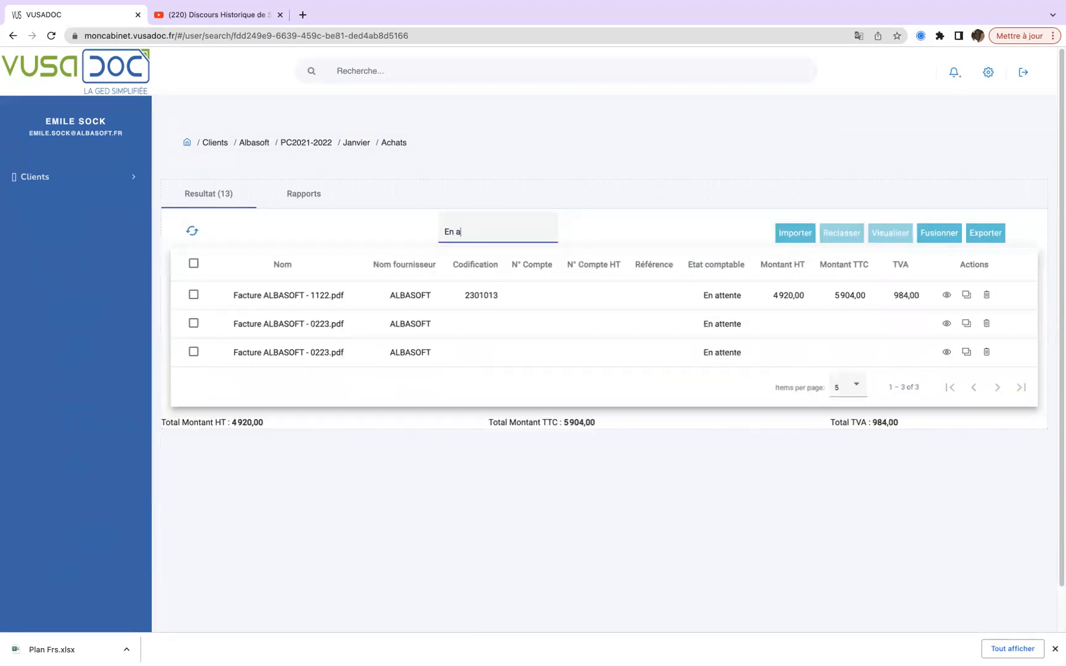
type("ttente")
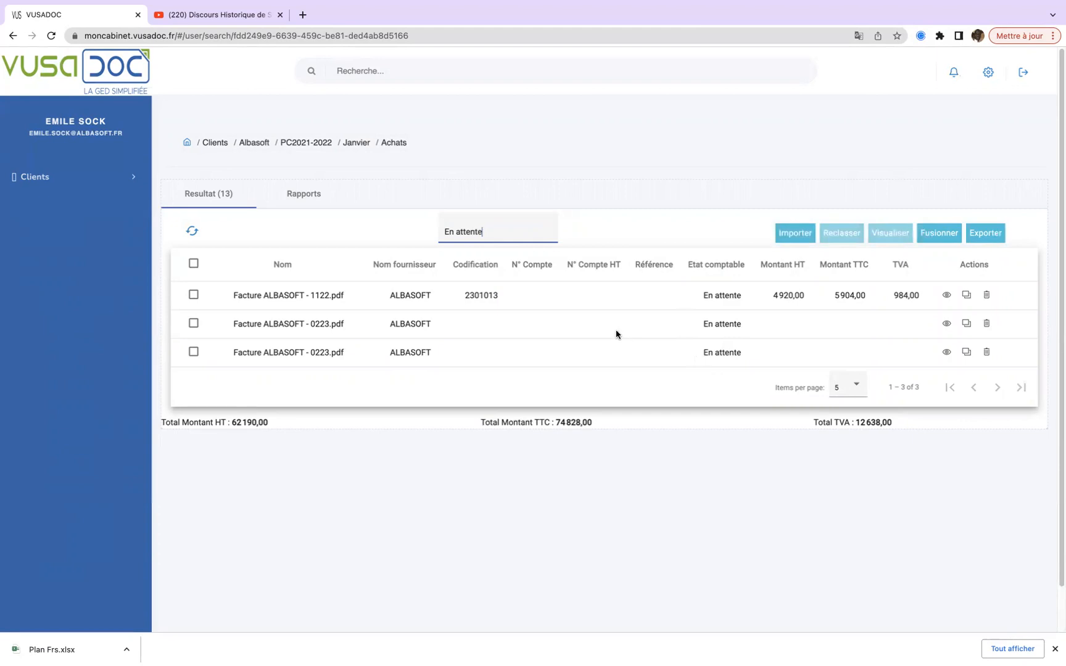
left_click(52, 35)
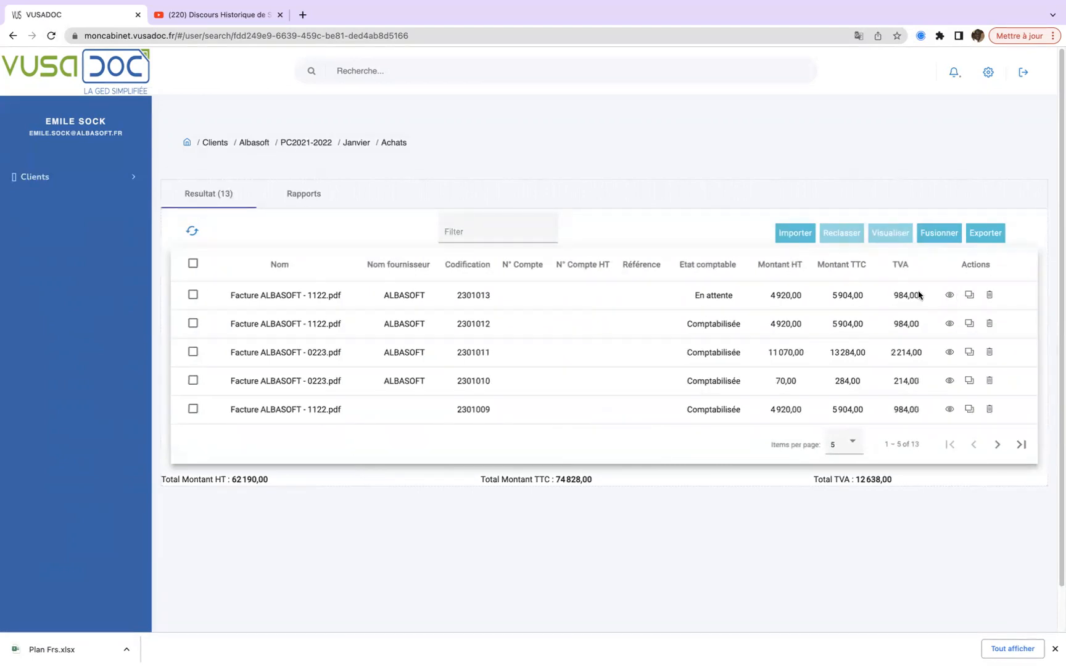
Open the accounting entry form of the pending 1122 invoice and set Journal d'achats with the date 08/03/2023.
left_click(969, 296)
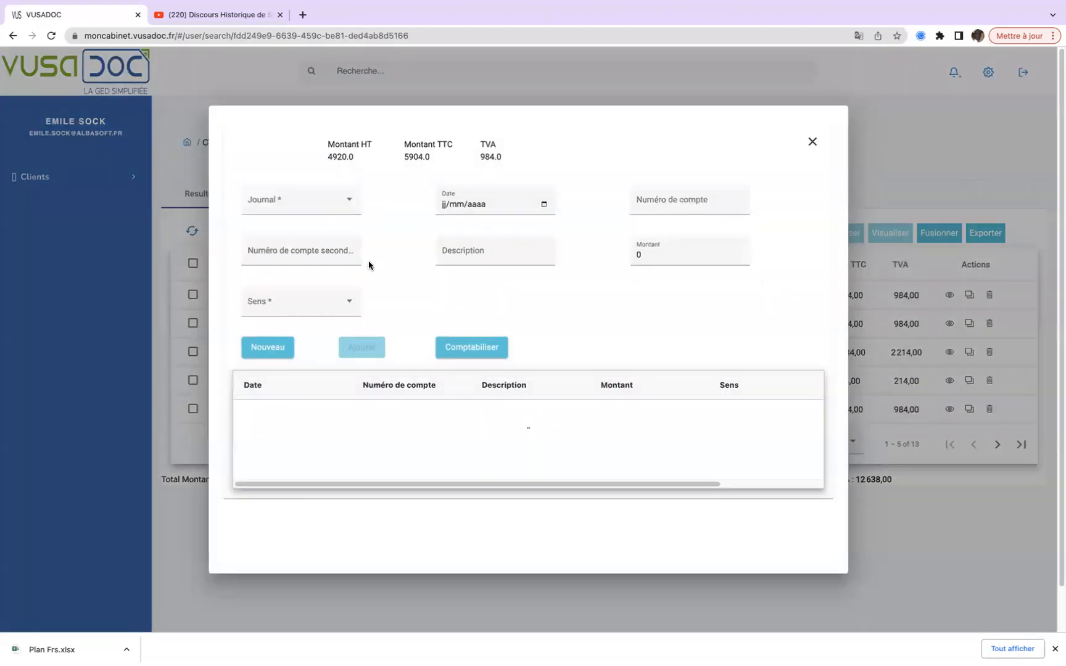
left_click(350, 201)
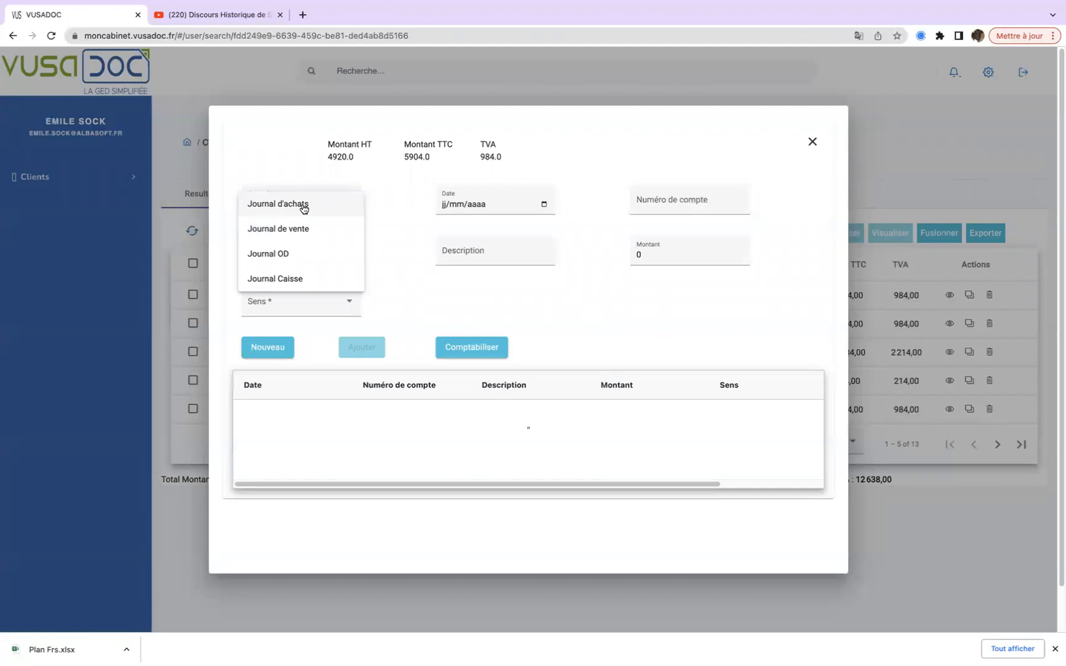
left_click(303, 209)
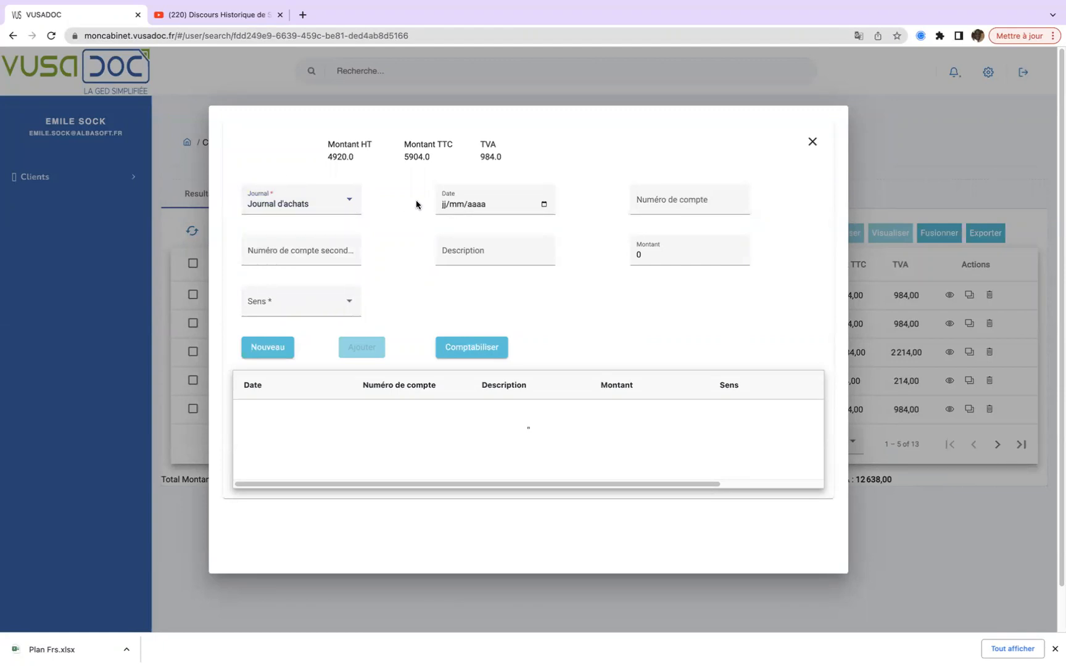
left_click(544, 204)
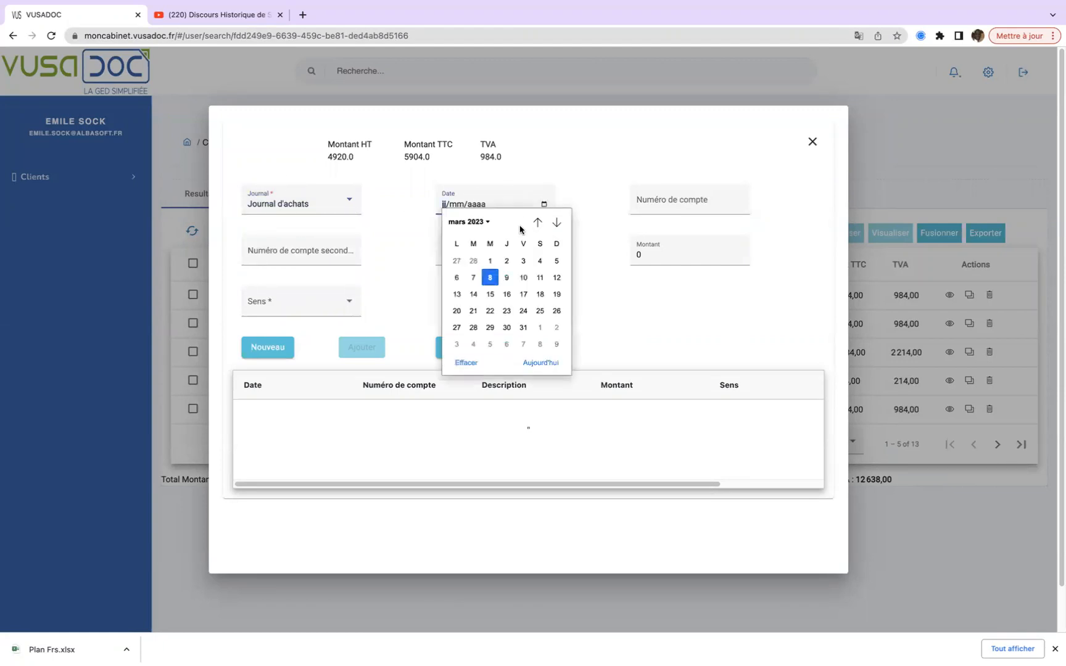
left_click(489, 279)
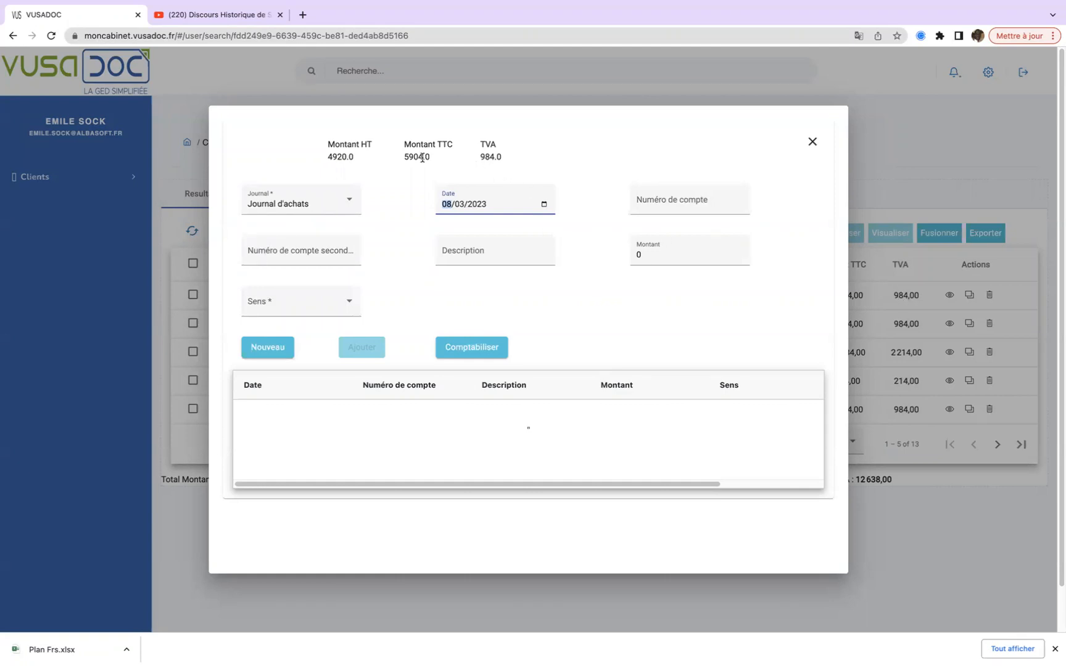
left_click(658, 201)
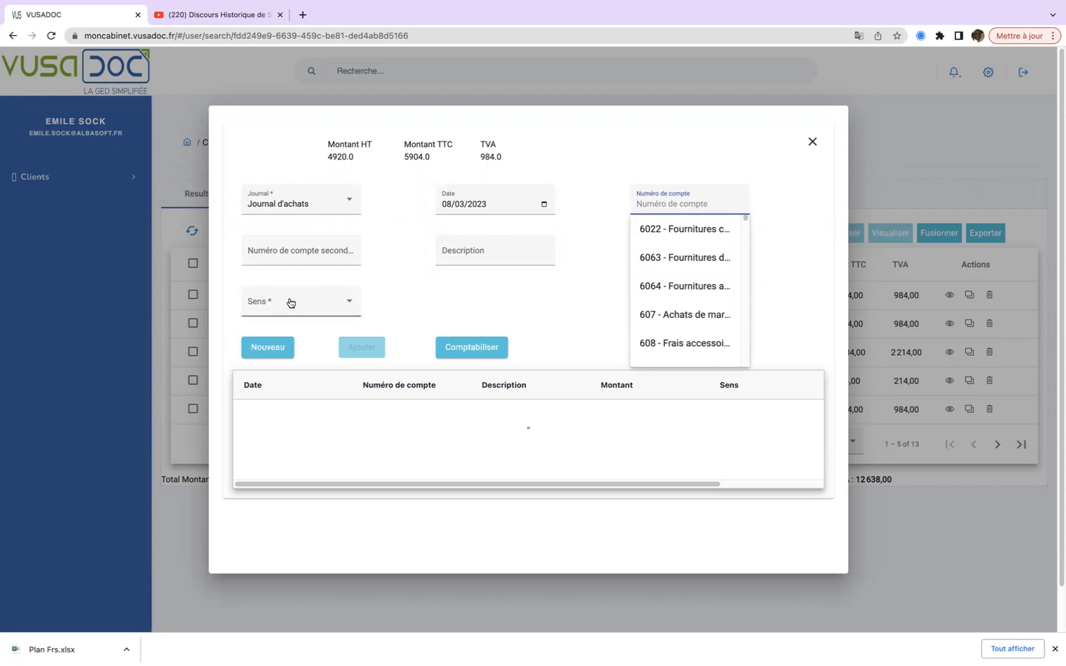
left_click(383, 304)
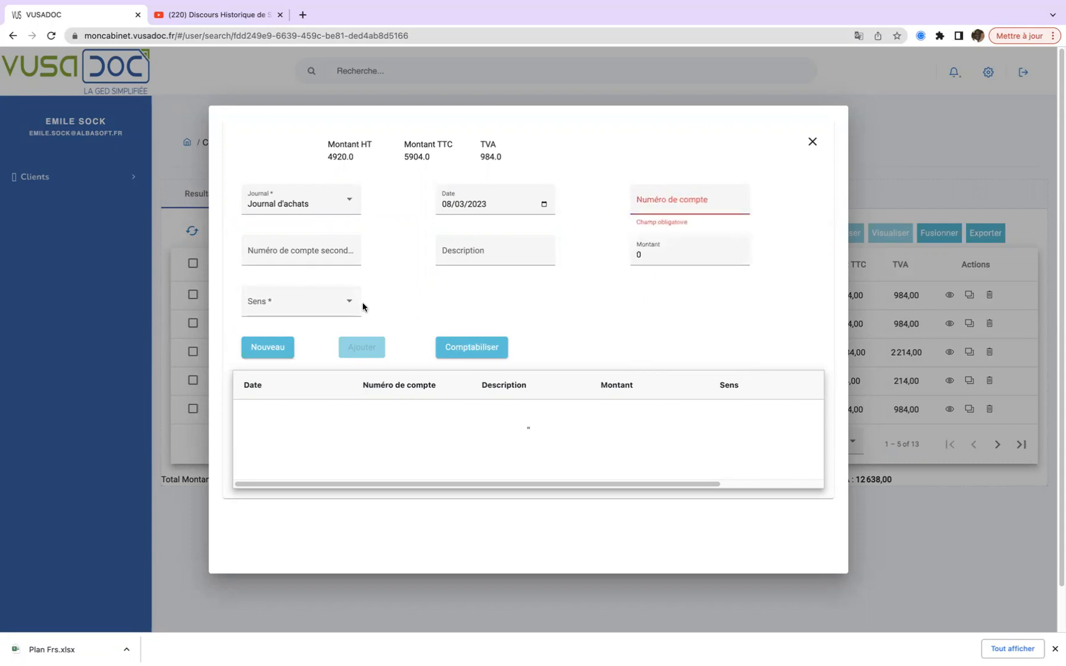
left_click(353, 304)
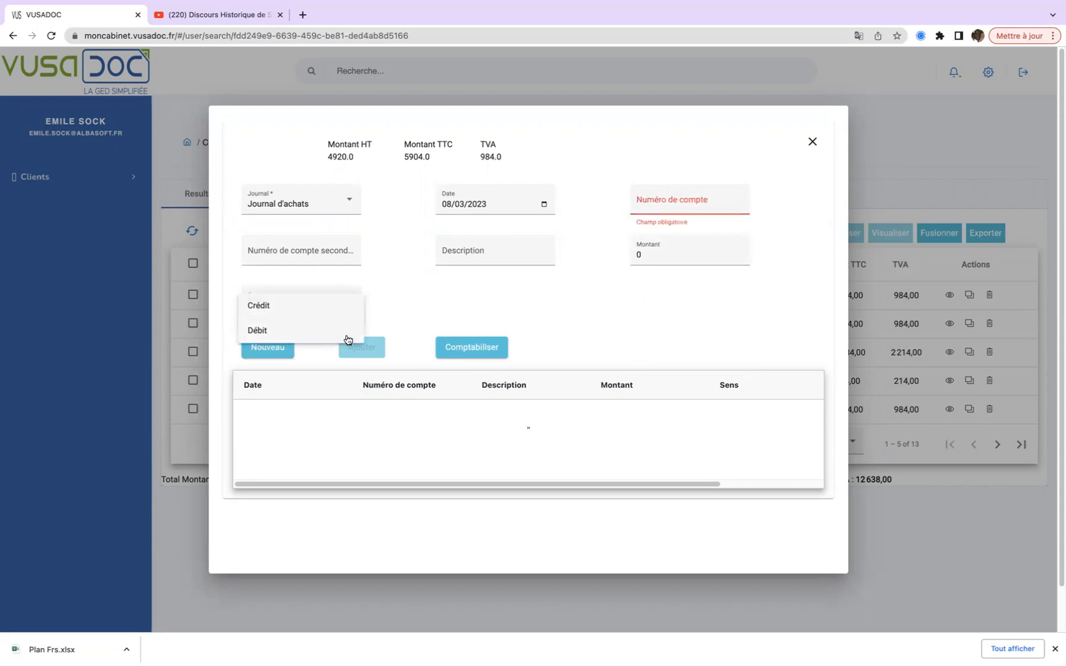
left_click(387, 295)
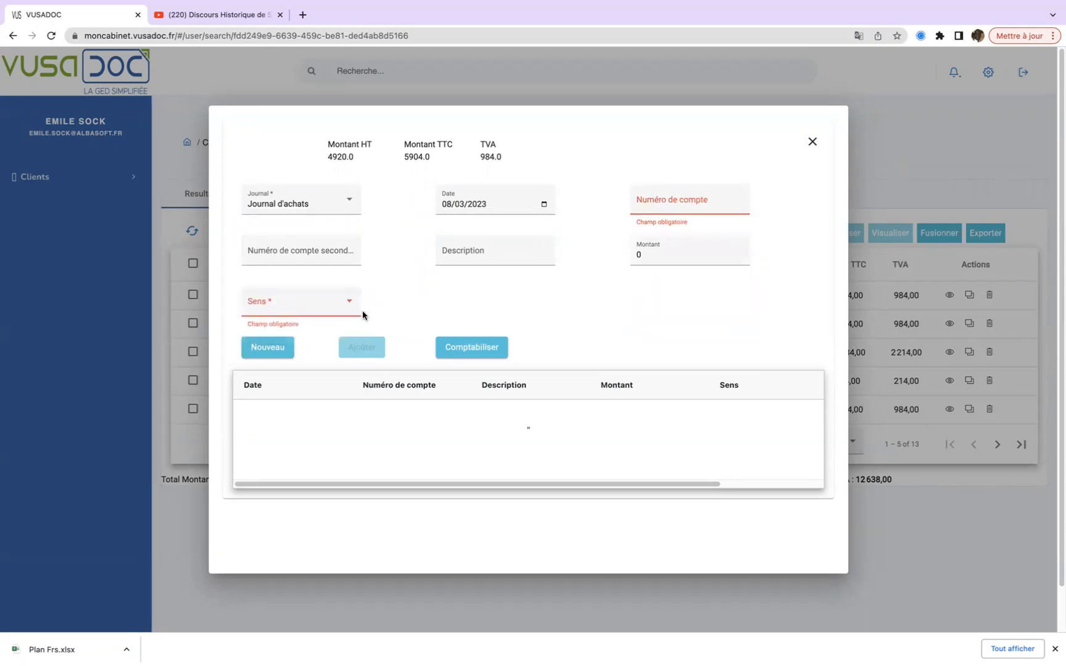
Set the entry's account to "609 - Rabais, remises et ristournes obtenus sur achat" with the Sens Débit.
left_click(671, 204)
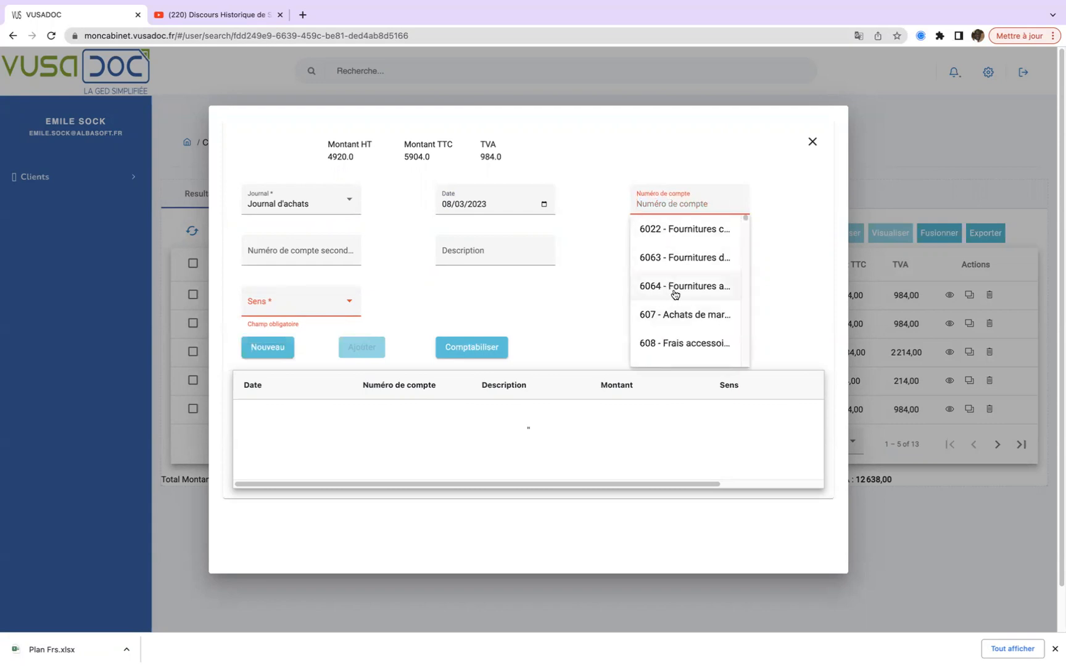
left_click_drag(746, 220, 744, 217)
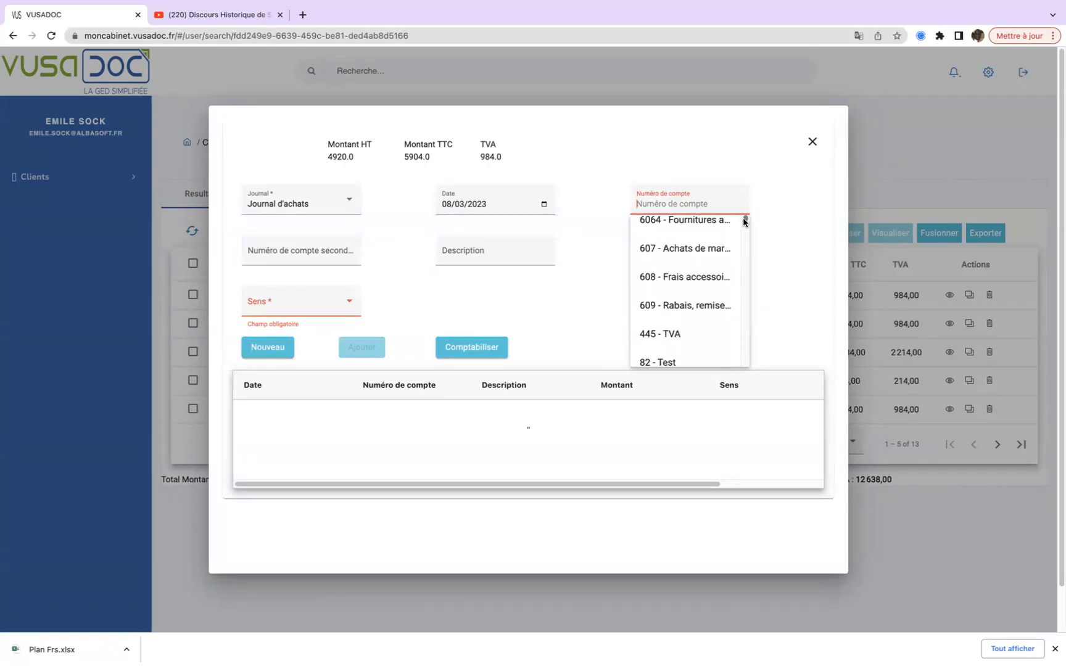
left_click(677, 306)
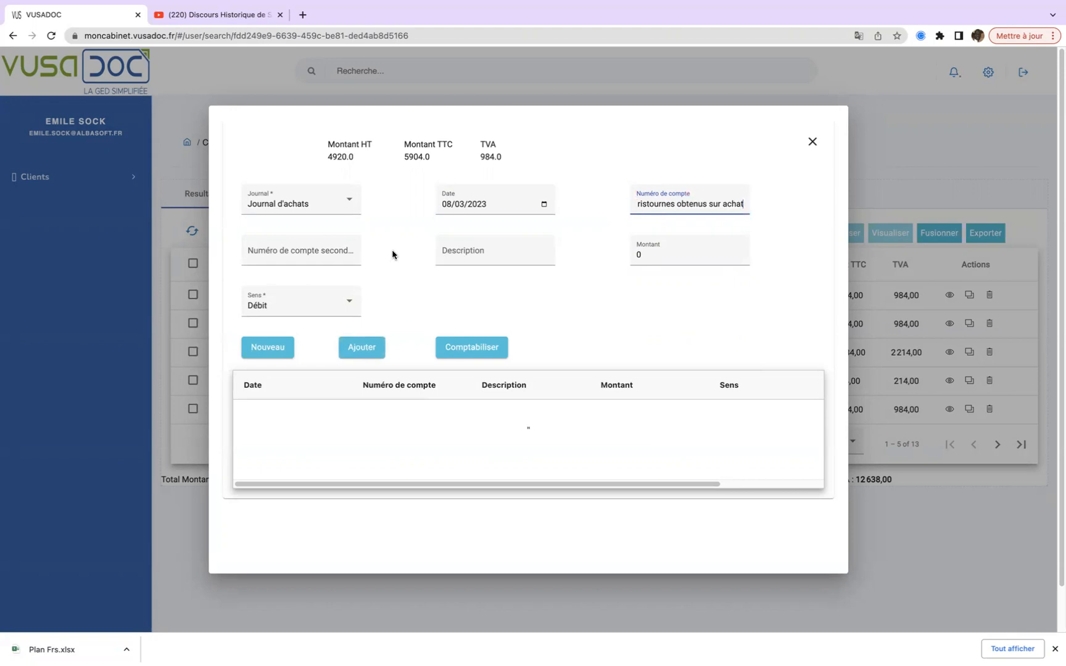
Enter the description "tesr" and the invoice's TTC amount 5904,0, and add the line to the entry table.
left_click(470, 250)
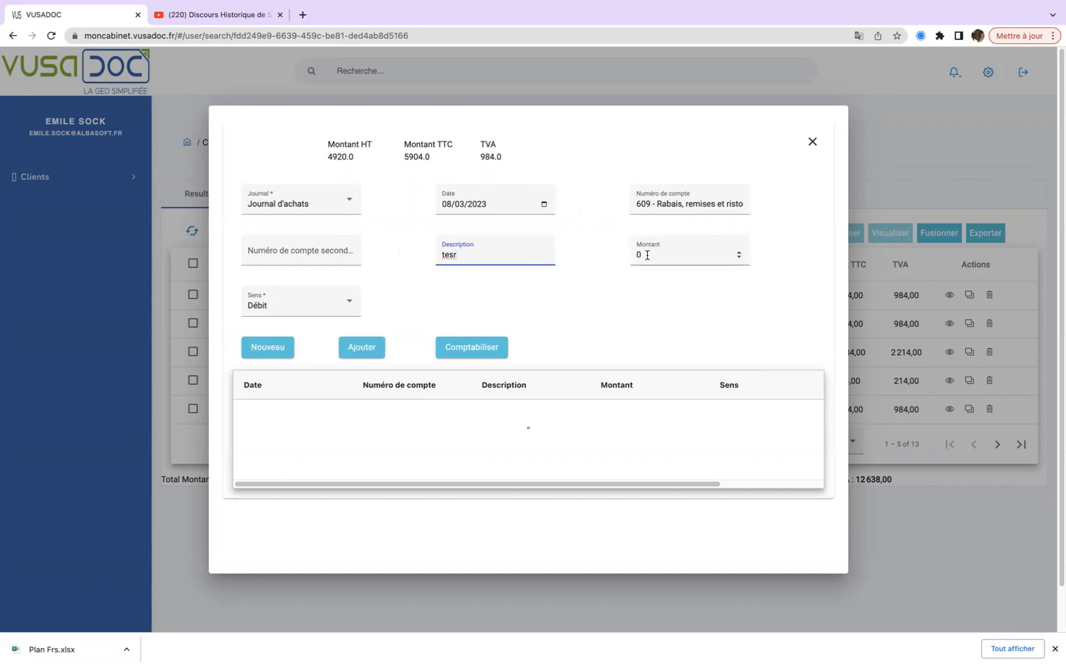
left_click(417, 157)
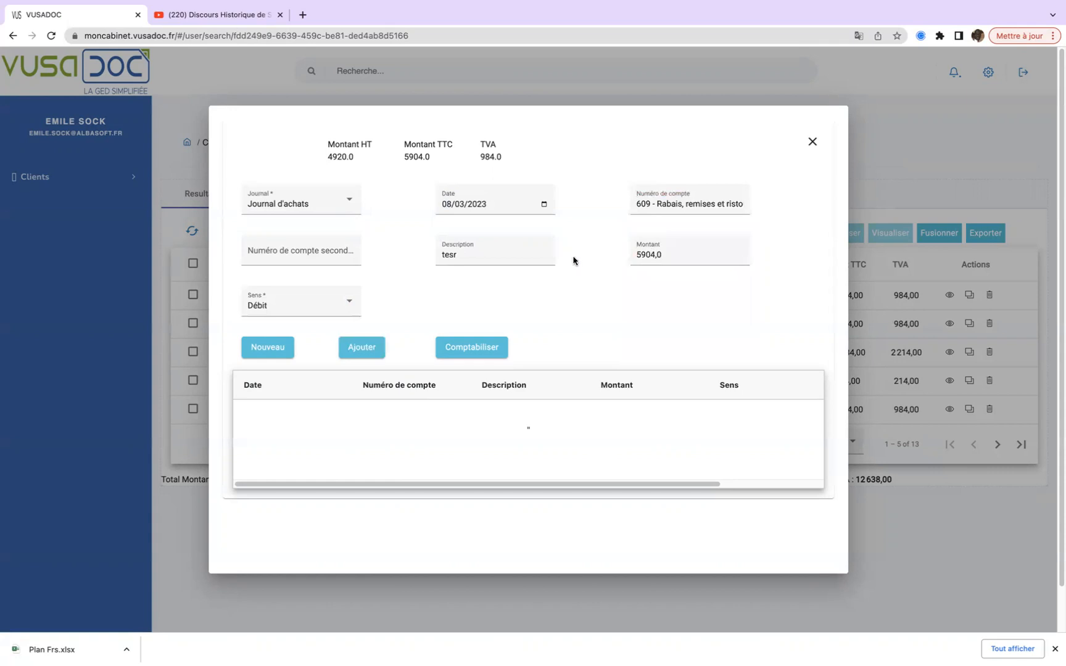
left_click(365, 348)
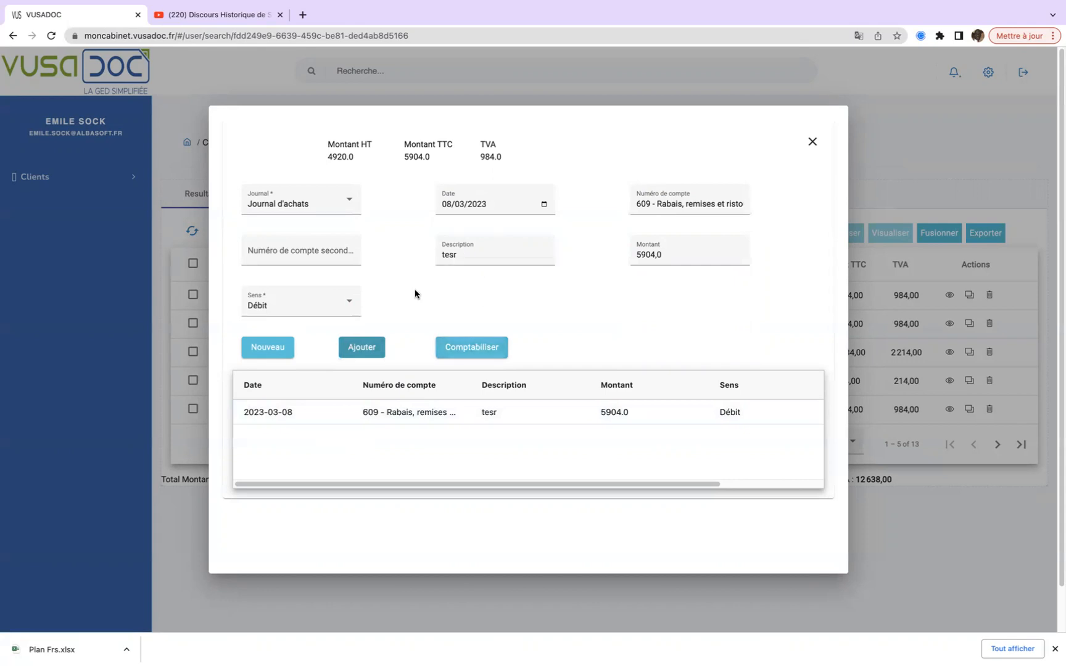
Start a new entry line and set its account to "445 - TVA".
left_click(267, 349)
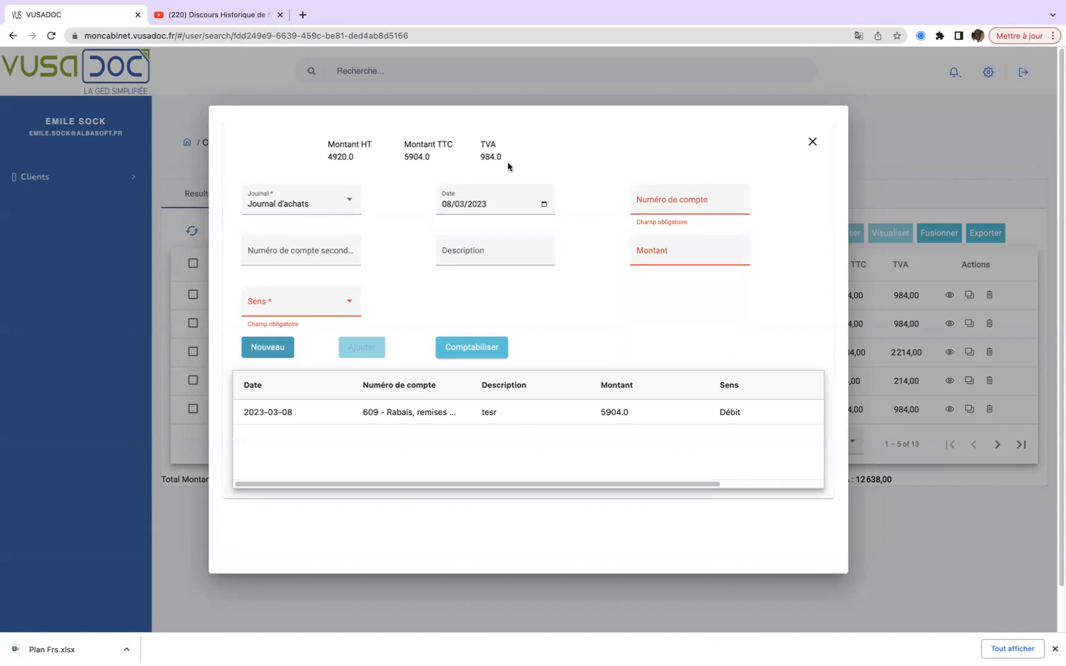
left_click(638, 200)
type("tva")
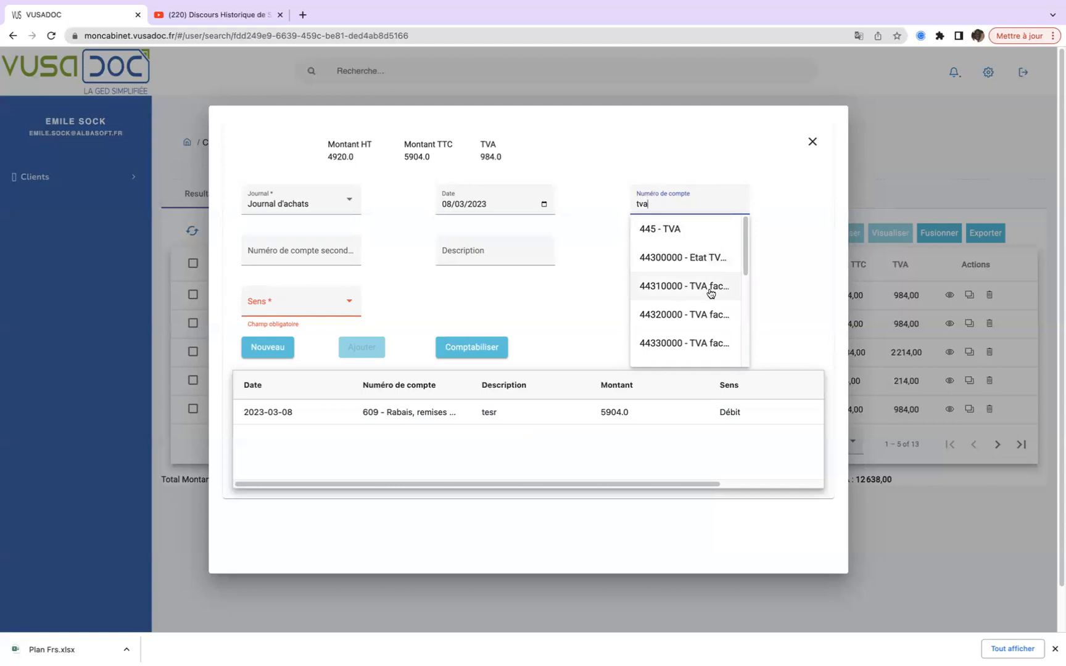
left_click(664, 236)
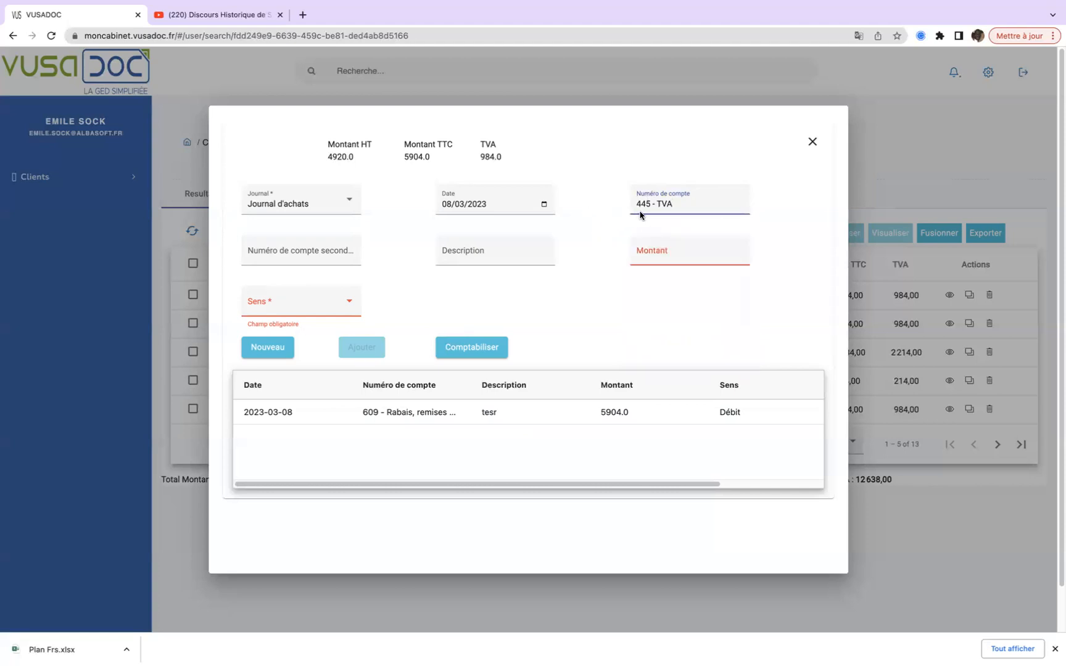
Replace the new line's account with "44510000 - TVA récupérable sur immobilisation", searching the accounts for "tva".
left_click(615, 219)
left_click_drag(677, 205, 624, 201)
key("BackSpace")
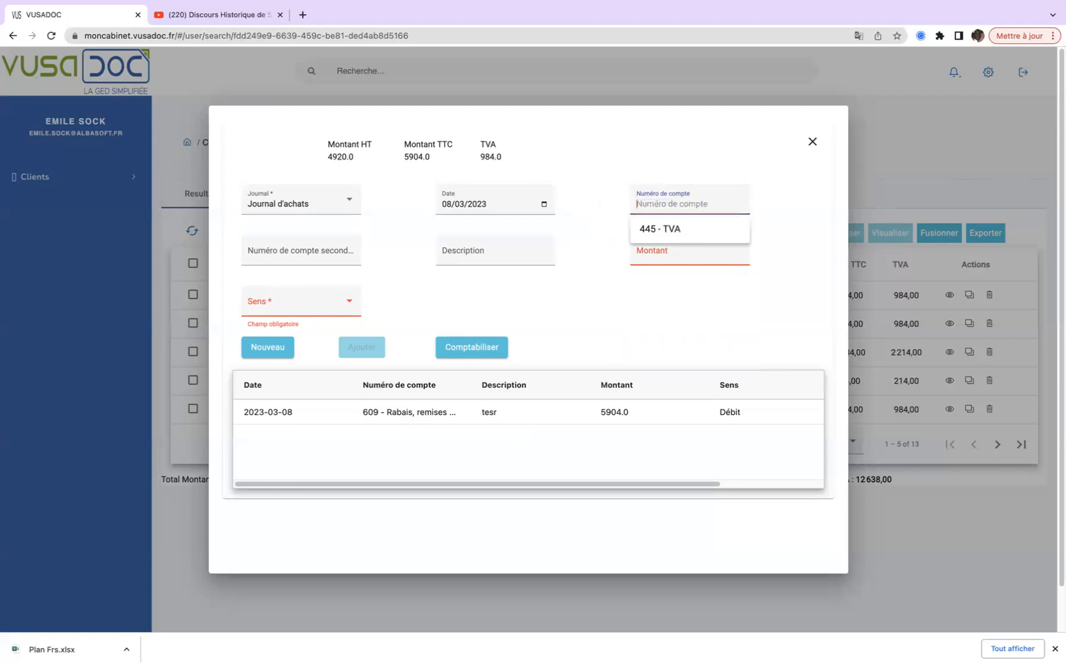
type("tva")
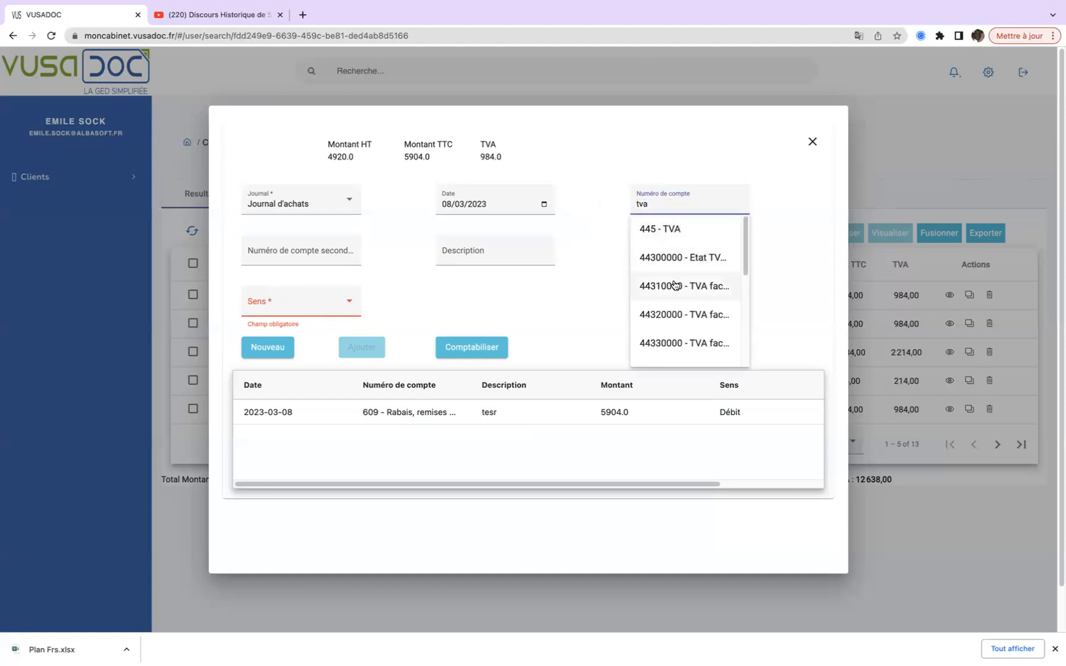
left_click_drag(745, 276, 741, 336)
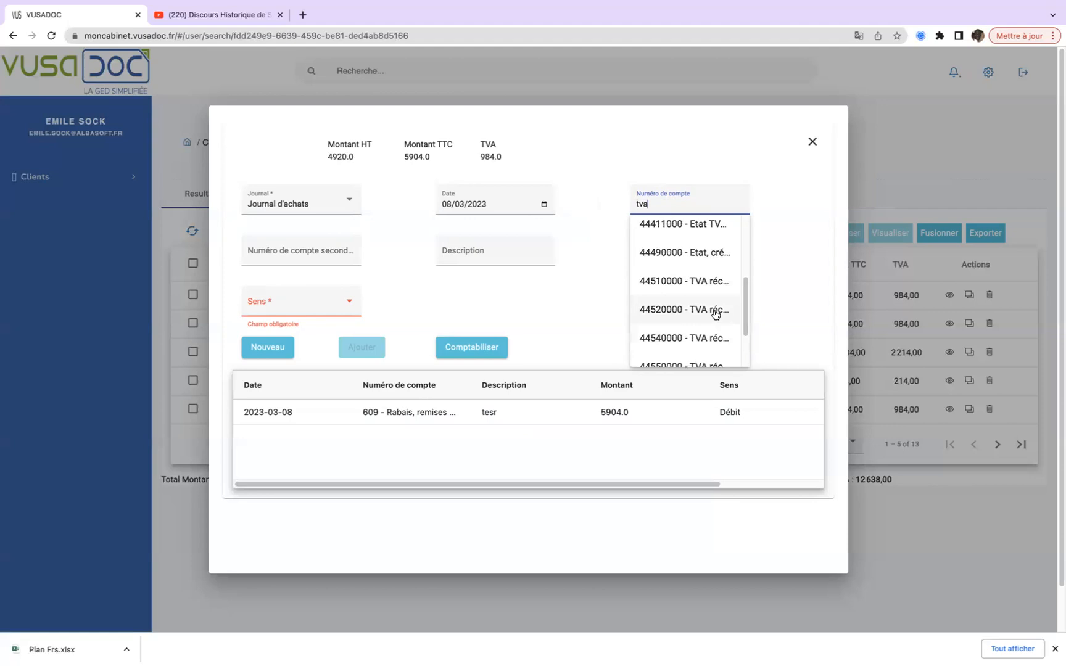
left_click(689, 288)
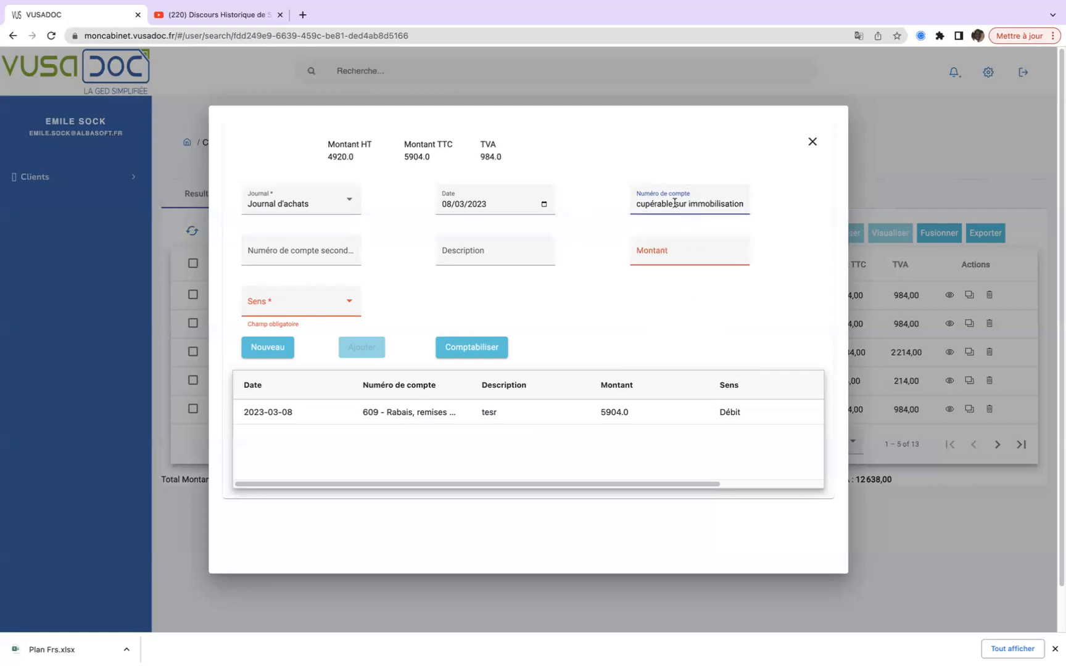
left_click_drag(671, 204, 629, 203)
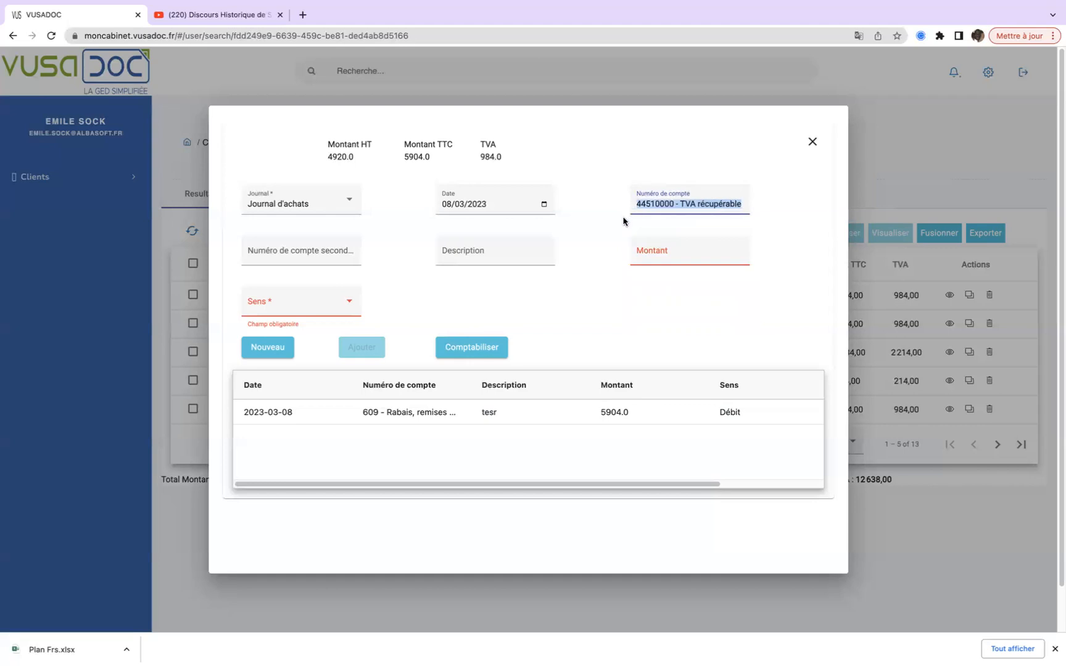
left_click(620, 224)
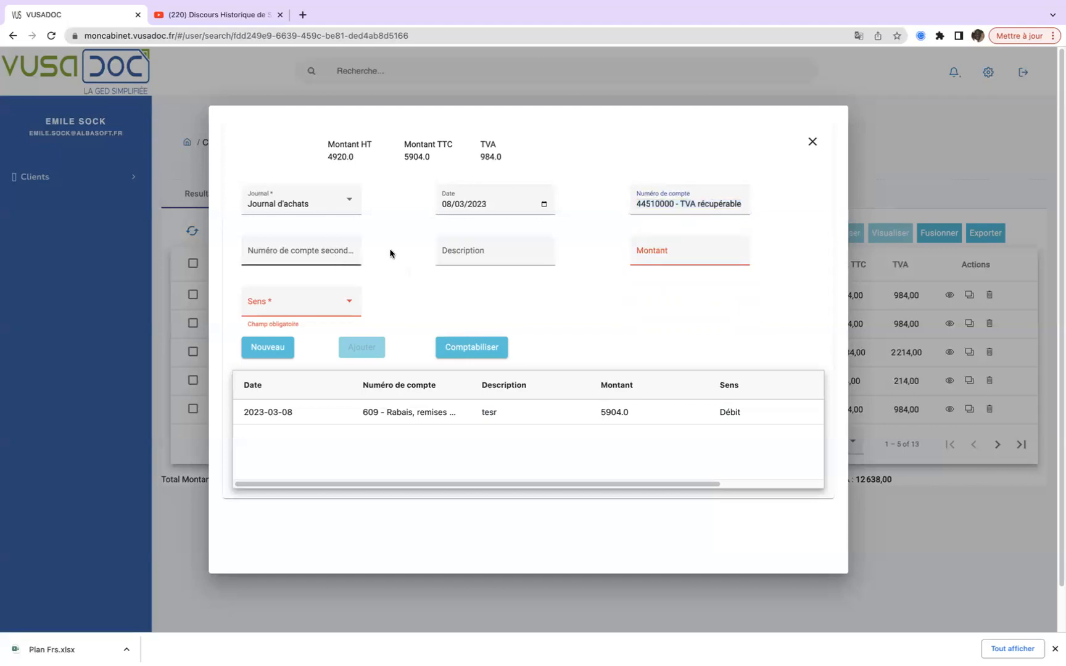
Complete the line with the description "test", the invoice's TVA amount 984,0 and the Sens Crédit, and add it to the entry table.
left_click(489, 251)
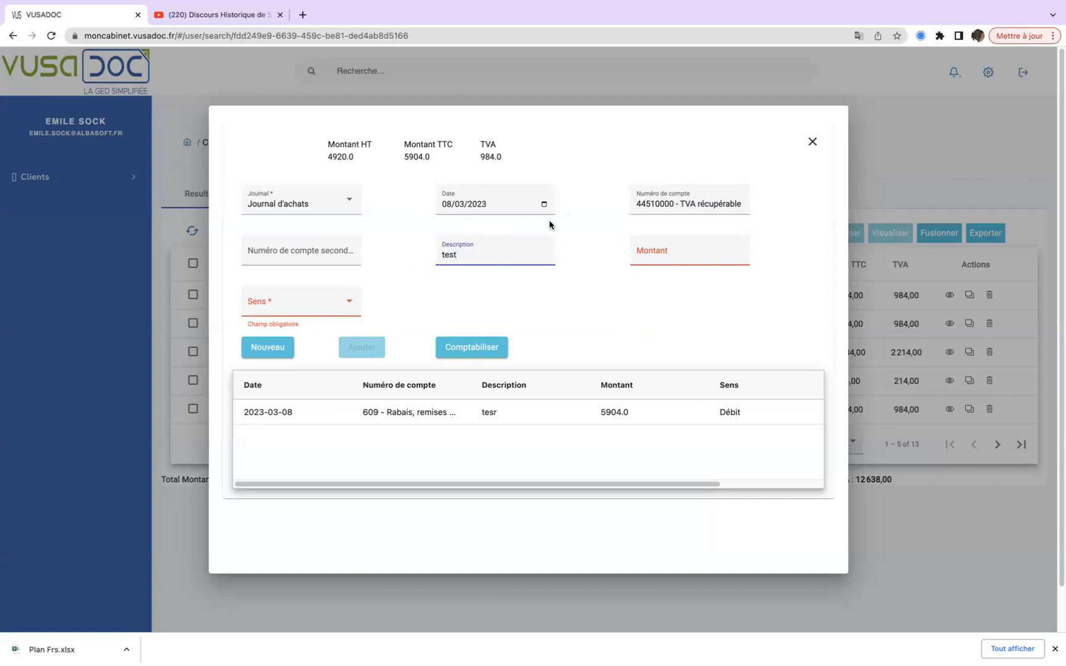
left_click(486, 156)
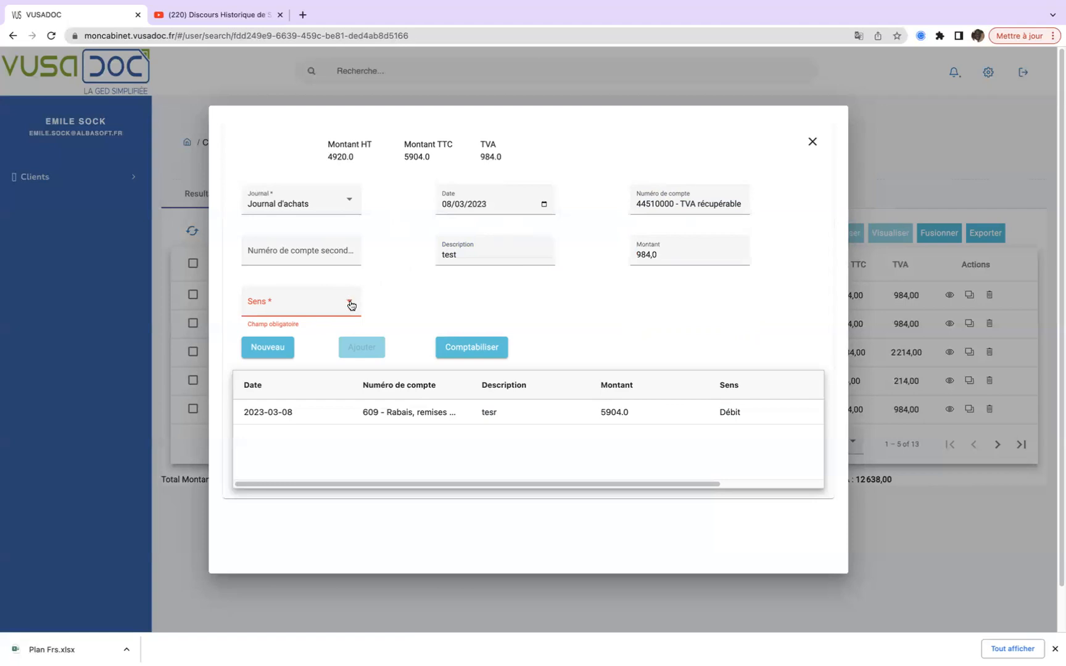
left_click(350, 301)
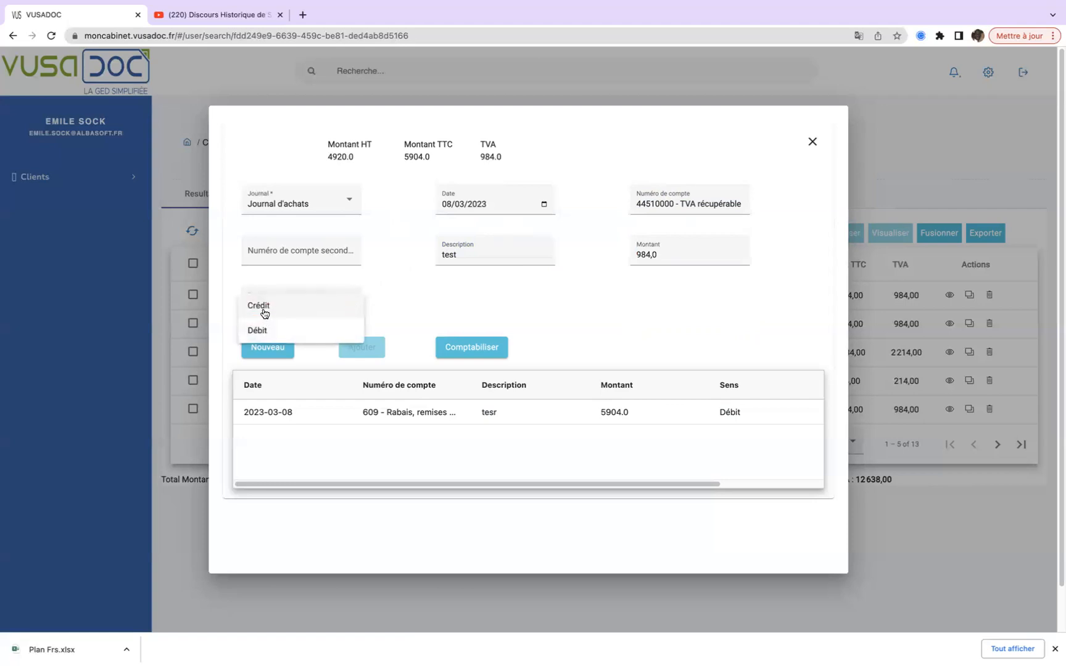
left_click(264, 308)
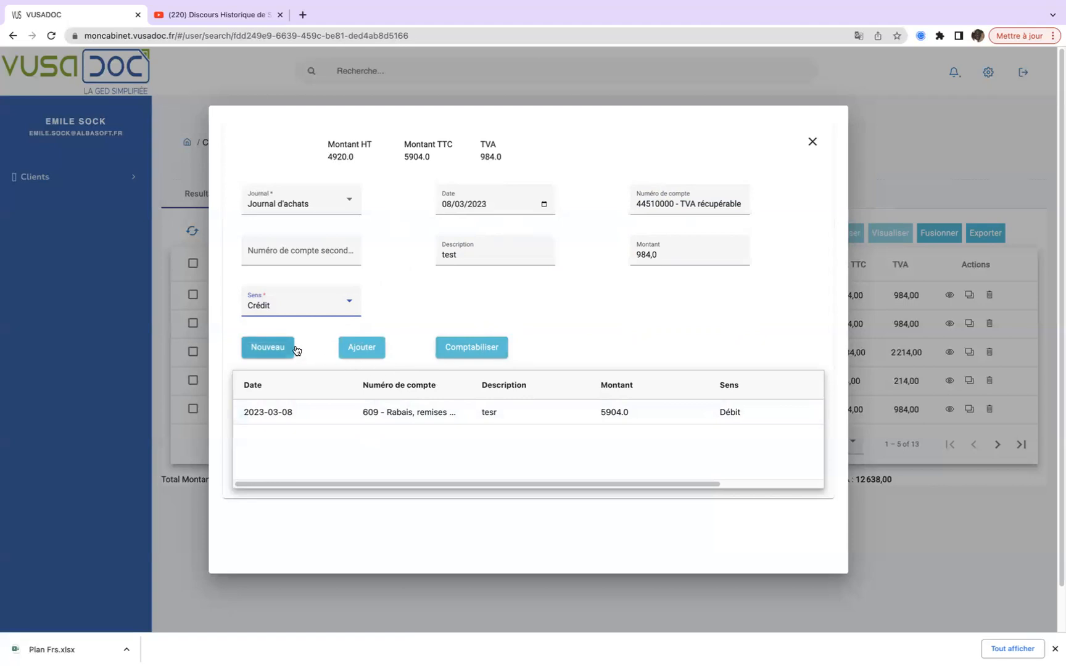
left_click(348, 350)
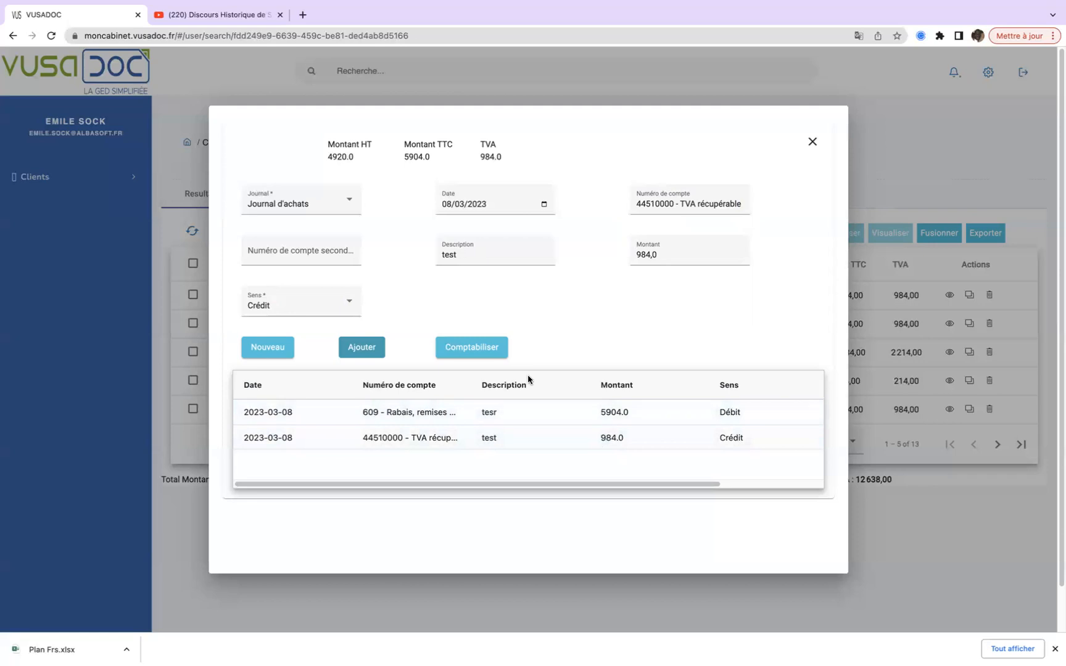
left_click(474, 351)
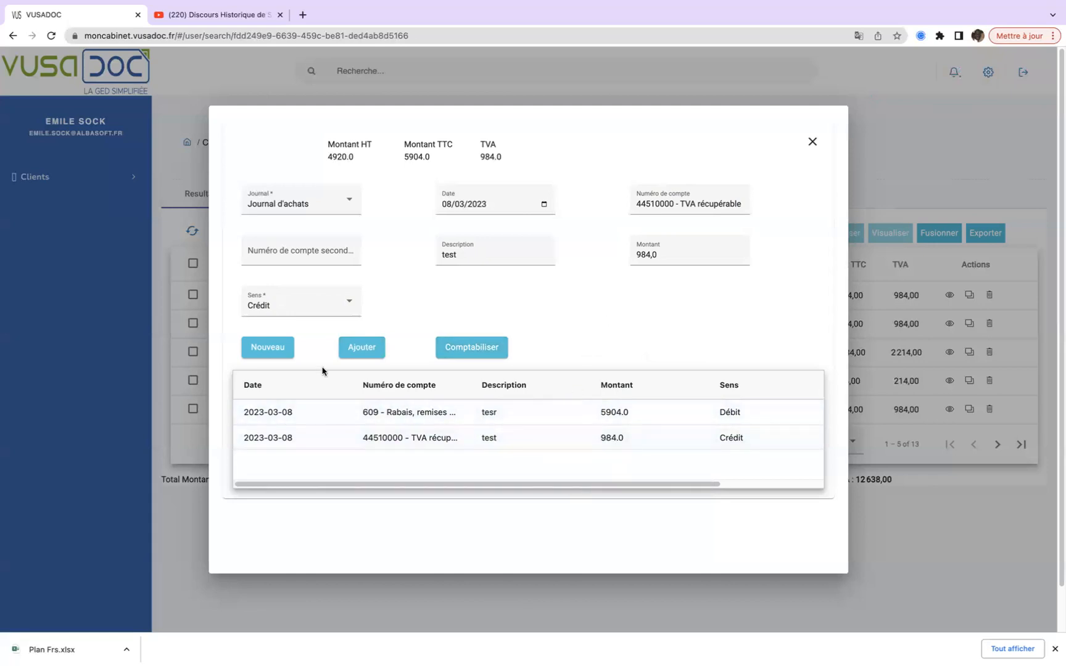
Start another entry line with the account "607 - Achats de marchandises" and the Sens Crédit.
left_click(273, 349)
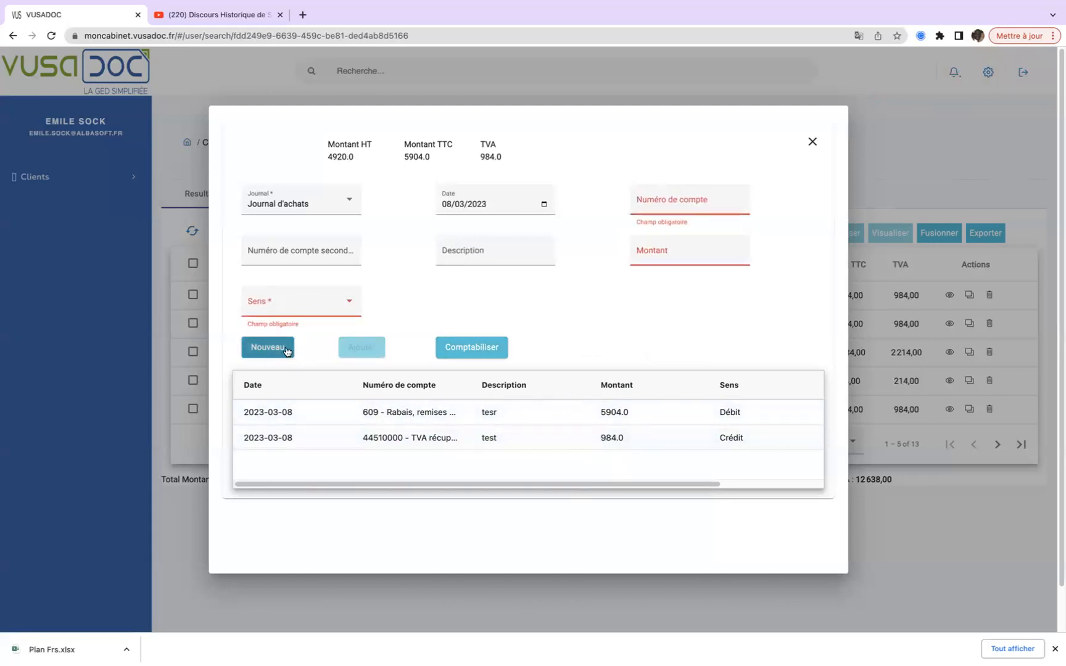
left_click(659, 207)
left_click(668, 313)
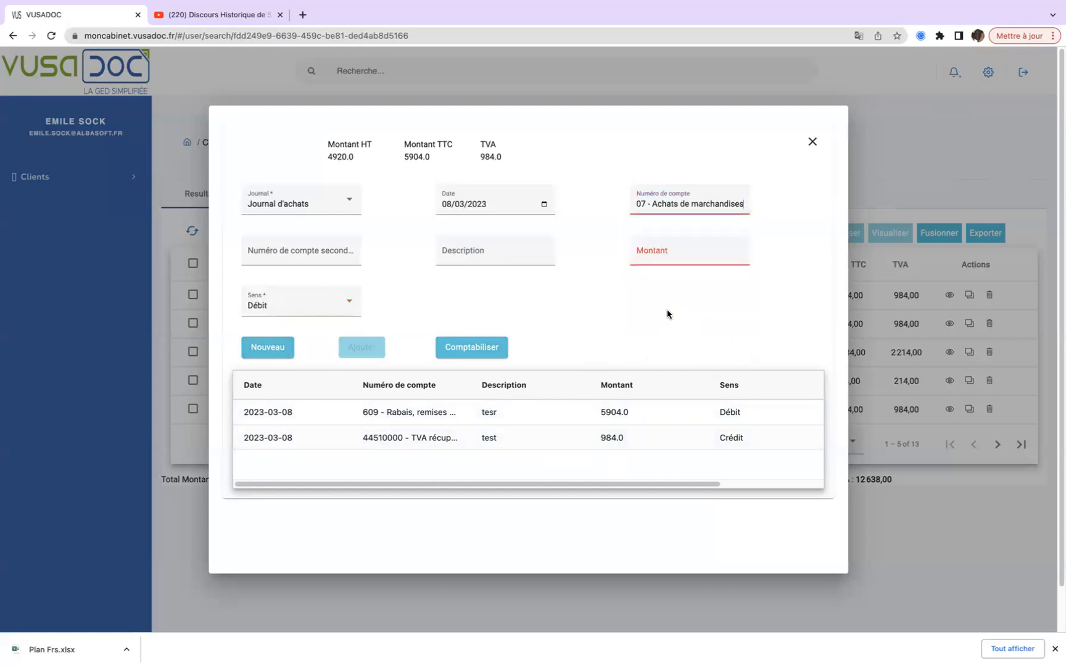
left_click(351, 308)
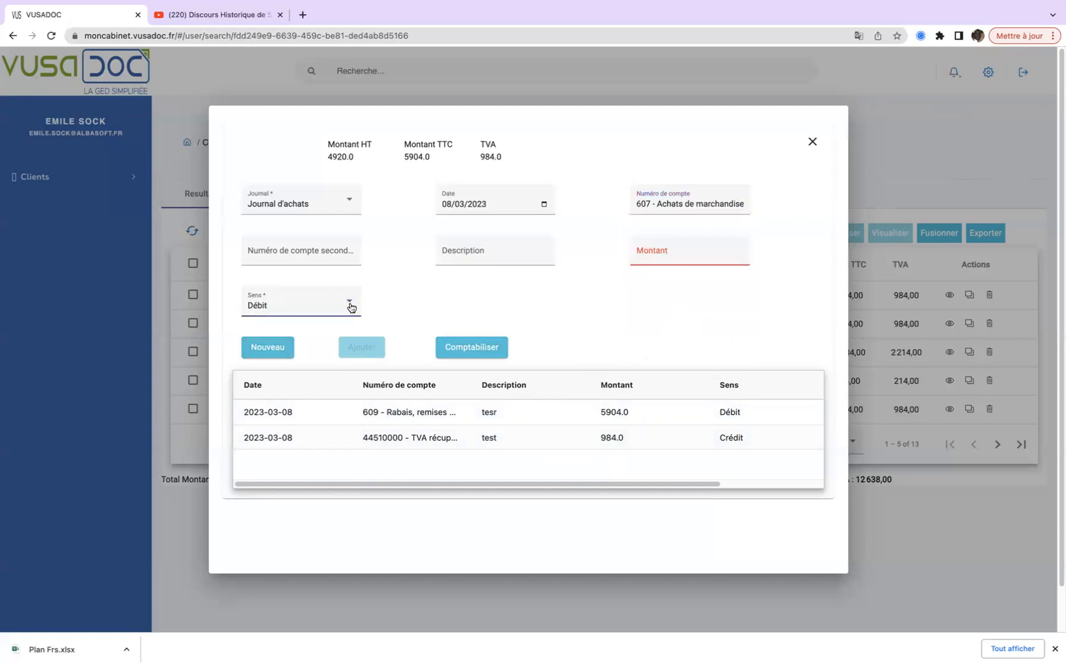
left_click(340, 307)
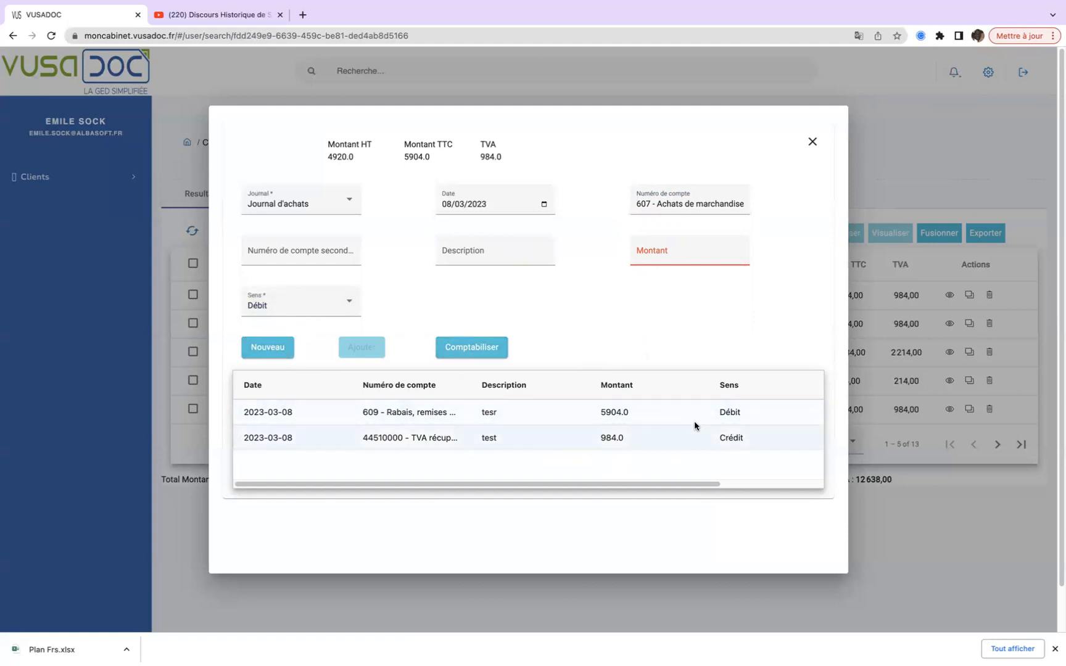
left_click(342, 305)
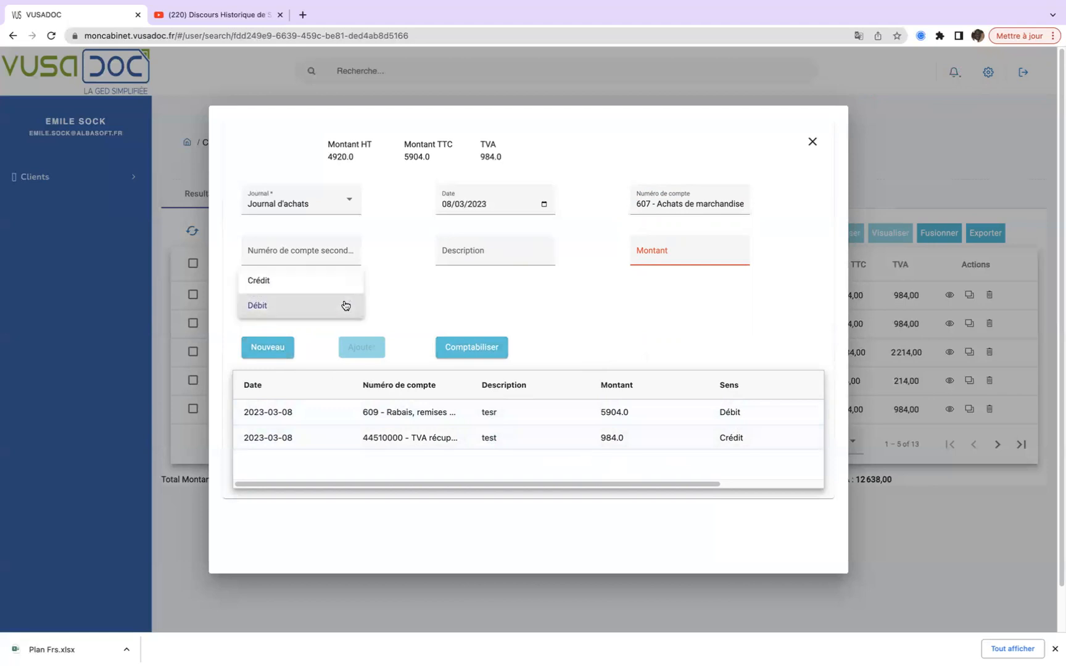
left_click(276, 287)
Enter the description "test" and the invoice's HT amount 4920,0, and add the 607 line to the entry table.
left_click(461, 253)
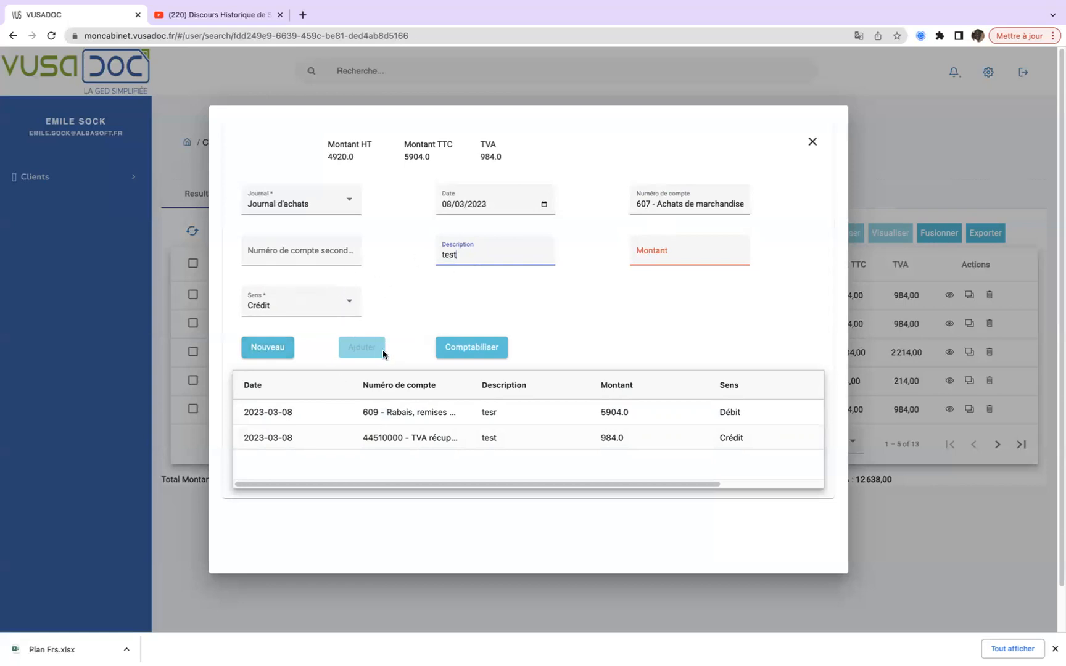
left_click(359, 352)
left_click(340, 157)
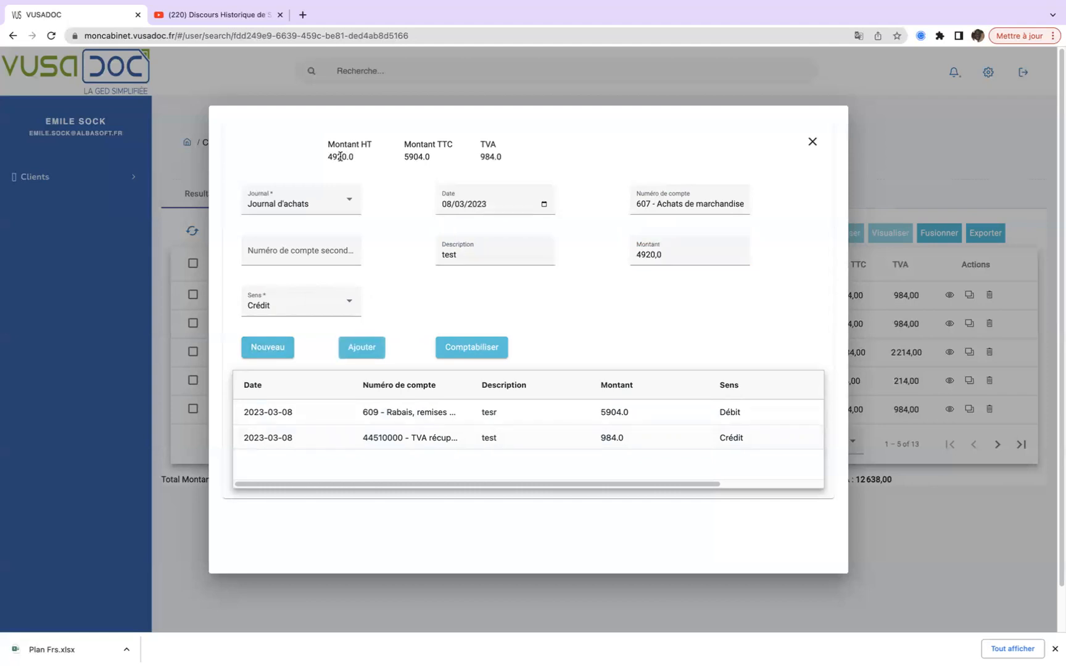
left_click(362, 350)
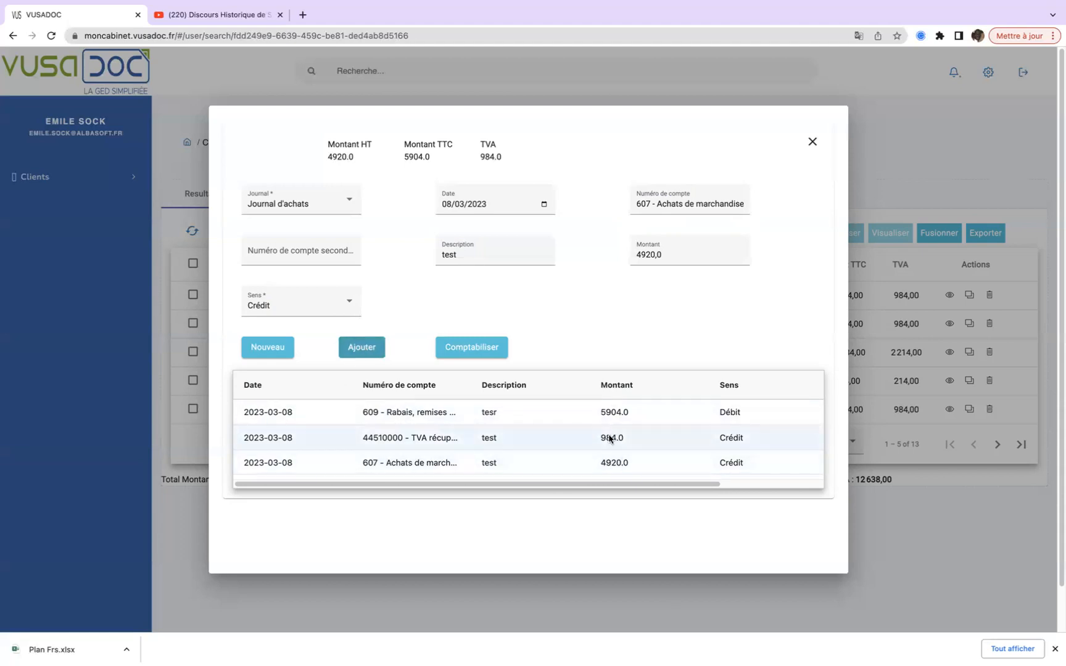
Post the invoice's three entry lines to the accounts and close the entry form.
left_click(480, 351)
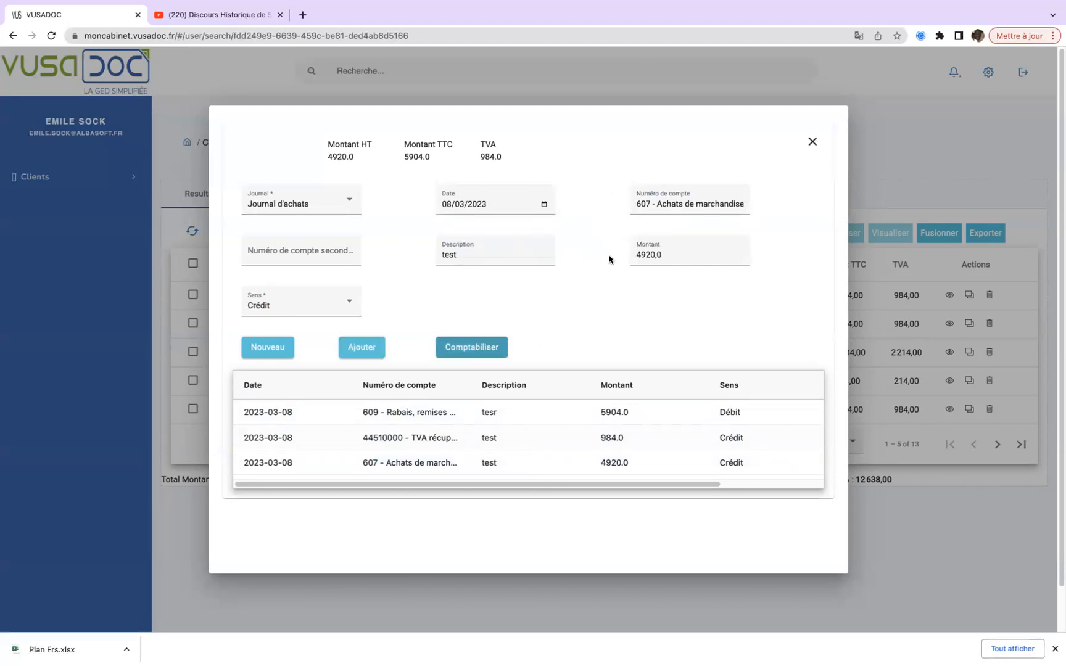
left_click(812, 144)
Open the Balance of the client Albasoft for the period PC2021-2022.
left_click(44, 183)
left_click(52, 282)
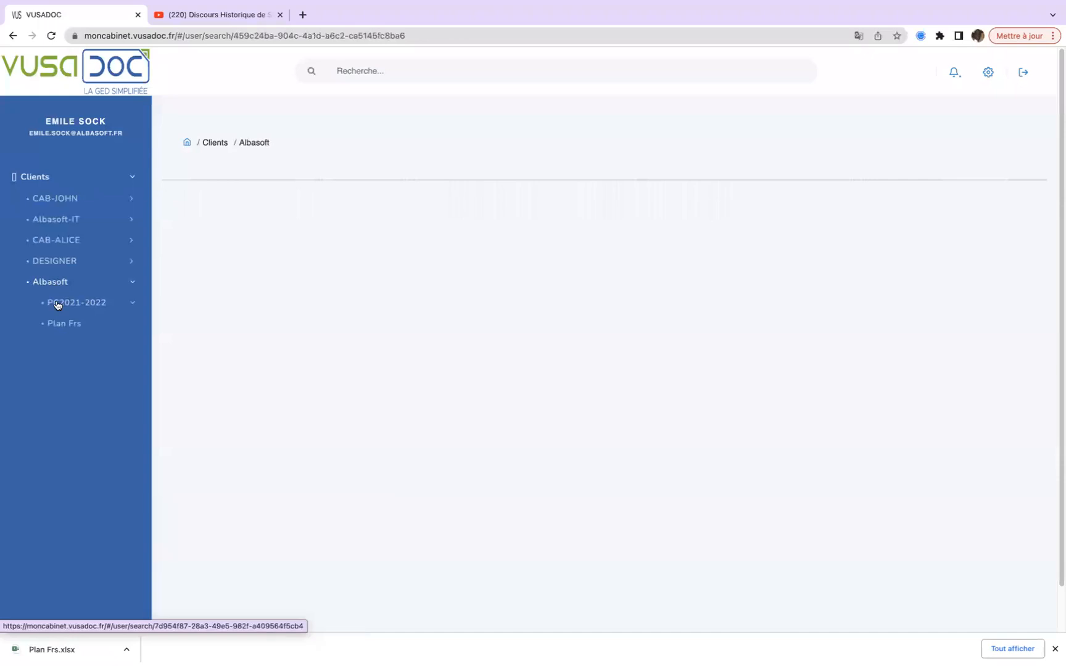
left_click(73, 309)
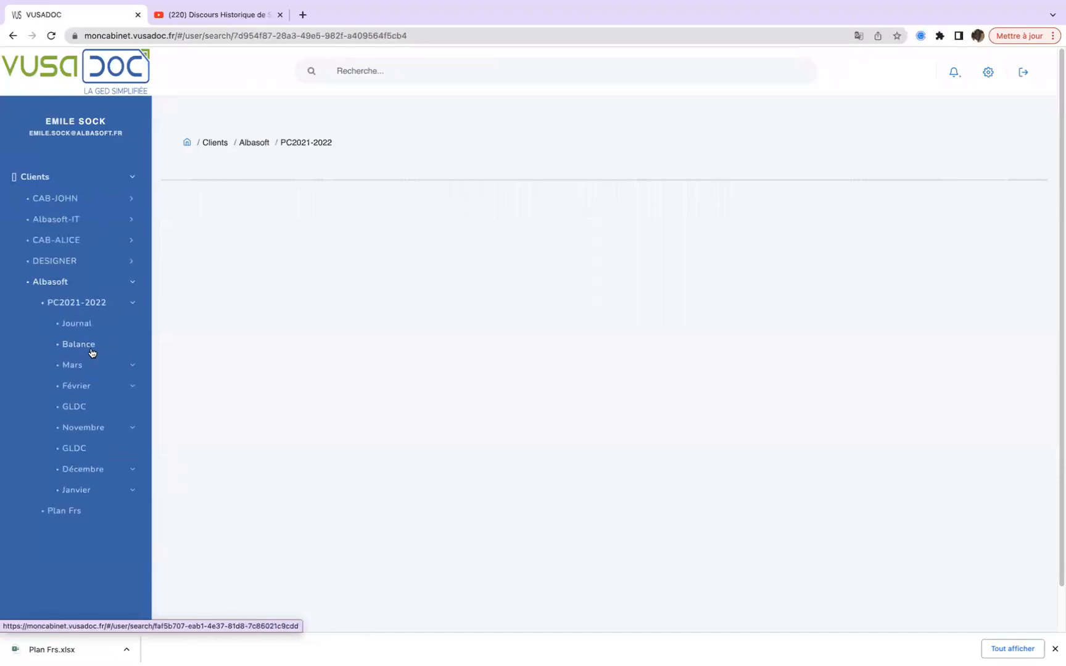
left_click(90, 349)
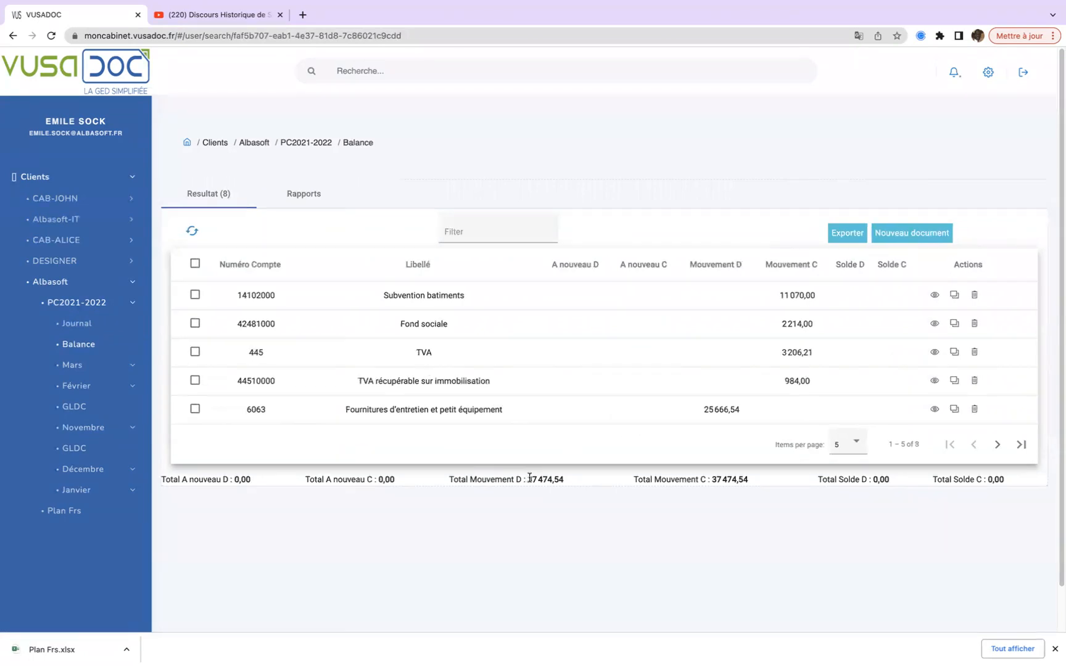
Compare the Balance's total debit and credit movements and examine its account rows.
left_click_drag(530, 477, 557, 477)
left_click(718, 480)
double_click(258, 297)
double_click(258, 321)
double_click(258, 351)
left_click(293, 318)
left_click_drag(454, 478, 713, 491)
left_click(742, 491)
left_click(845, 238)
mouse_move(719, 3)
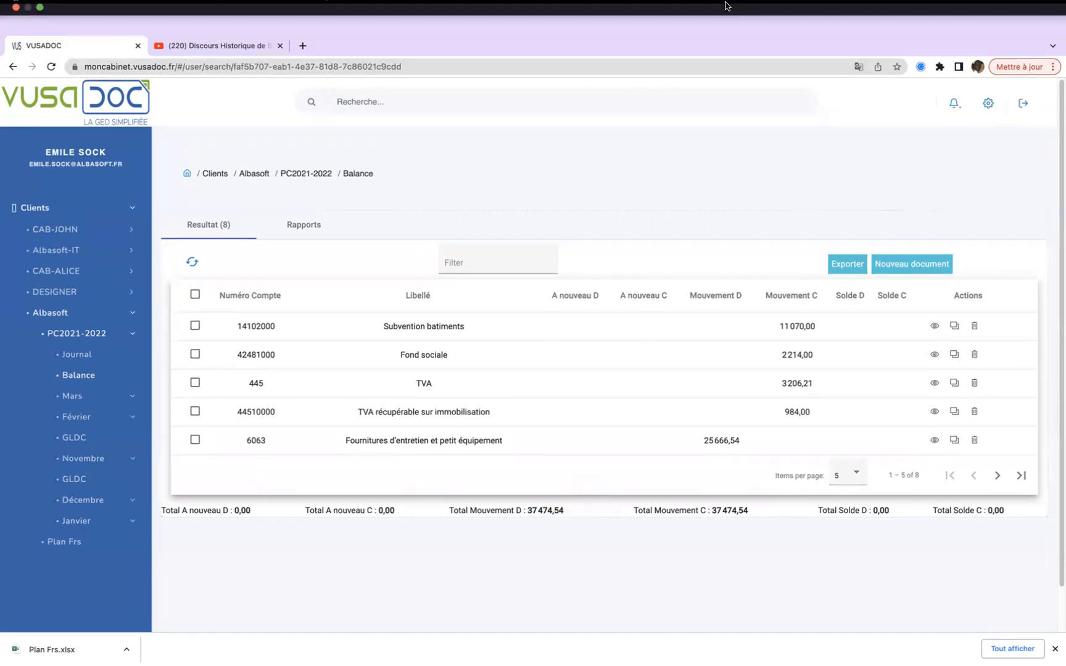